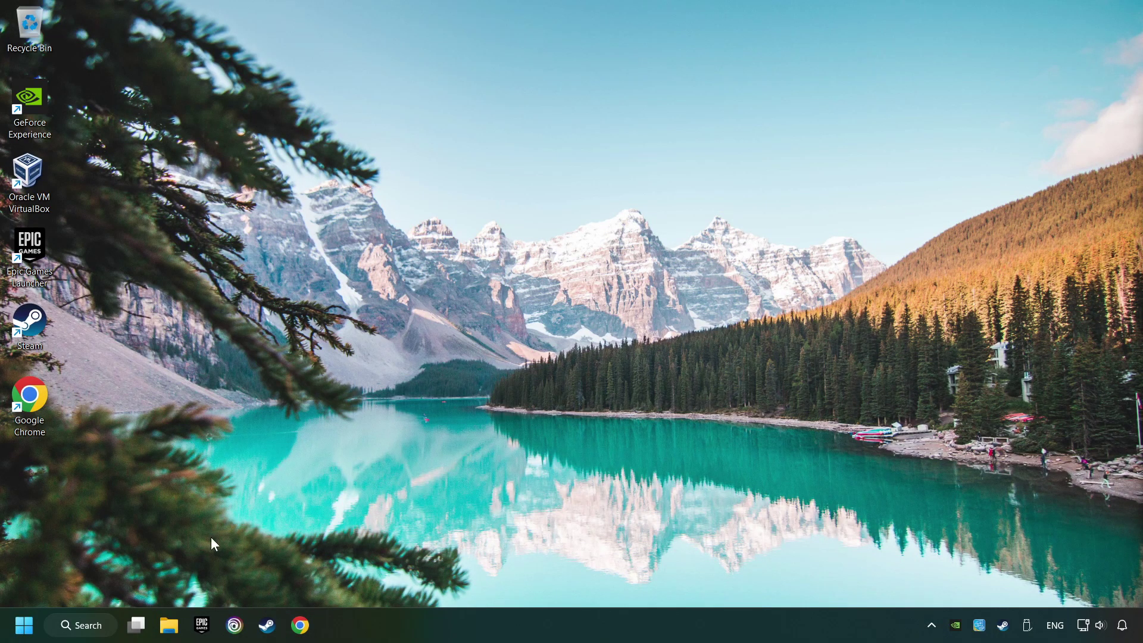
- Search Windows for 'device manager'
{"action": "left_click", "coordinate": [72, 625]}
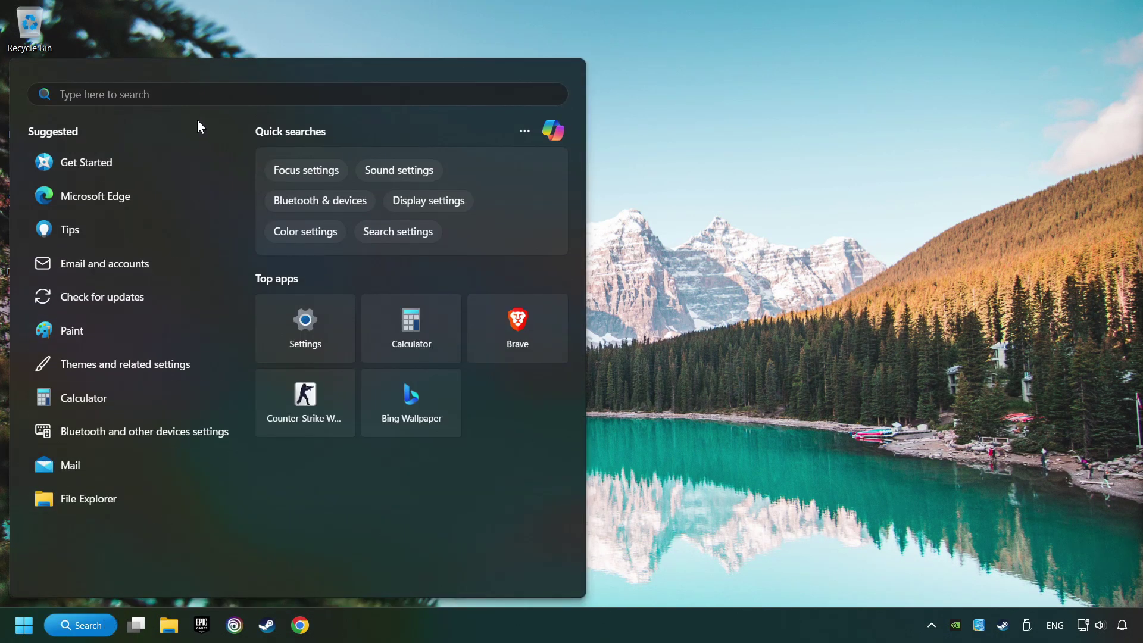
{"action": "type", "text": "device "}
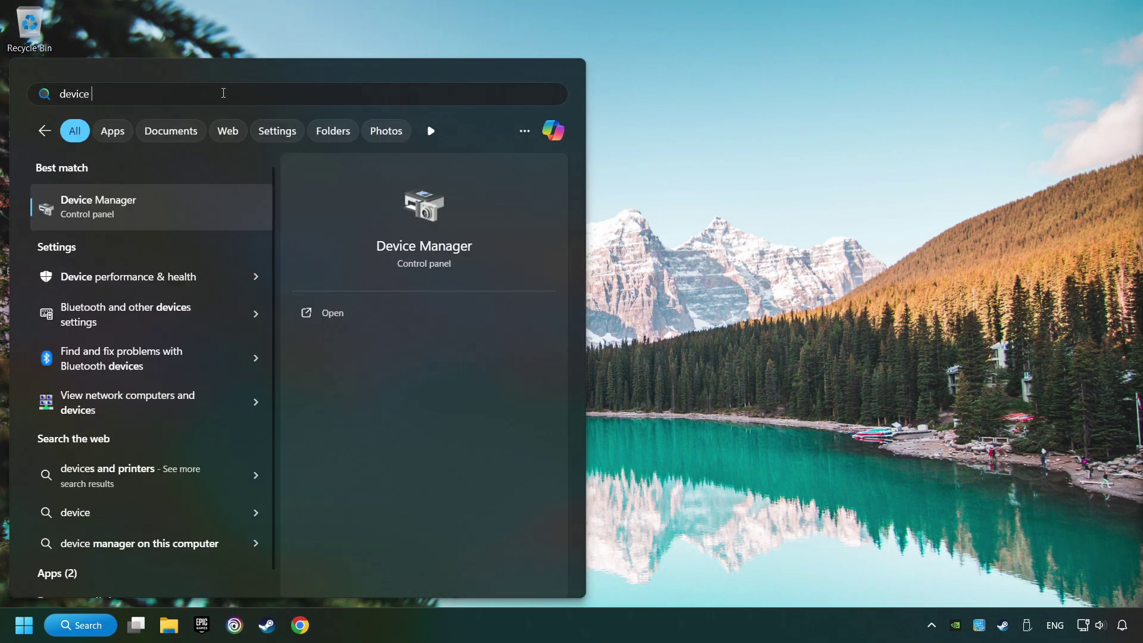
{"action": "type", "text": "manager"}
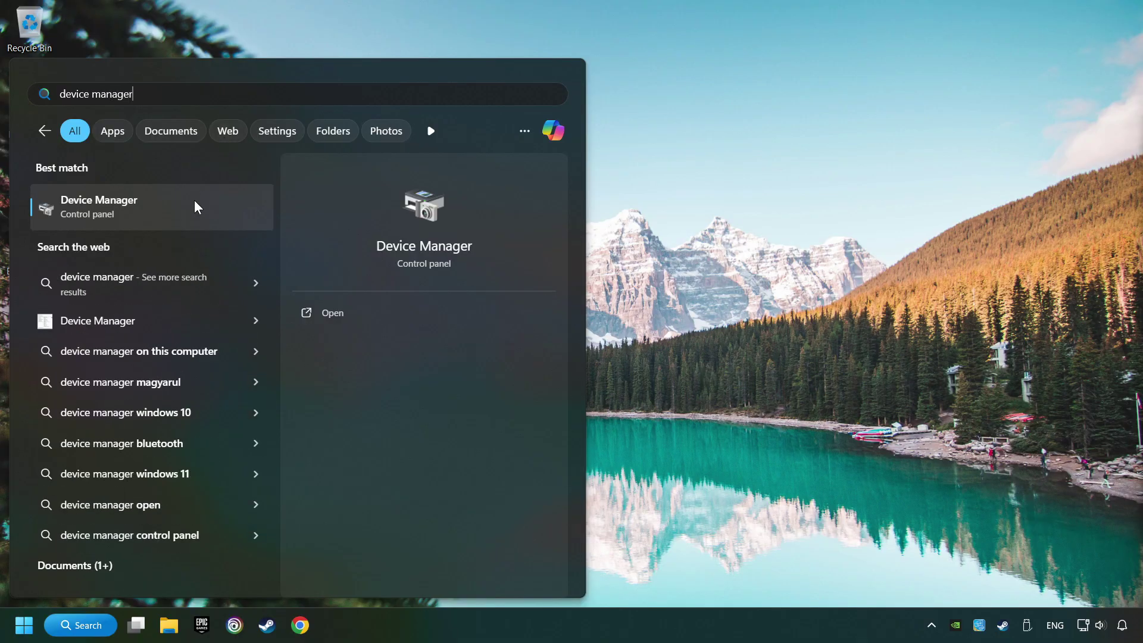
- Auto-search for an NVIDIA GeForce GTX 1050 Ti driver update; the best driver is already installed
{"action": "left_click", "coordinate": [234, 207]}
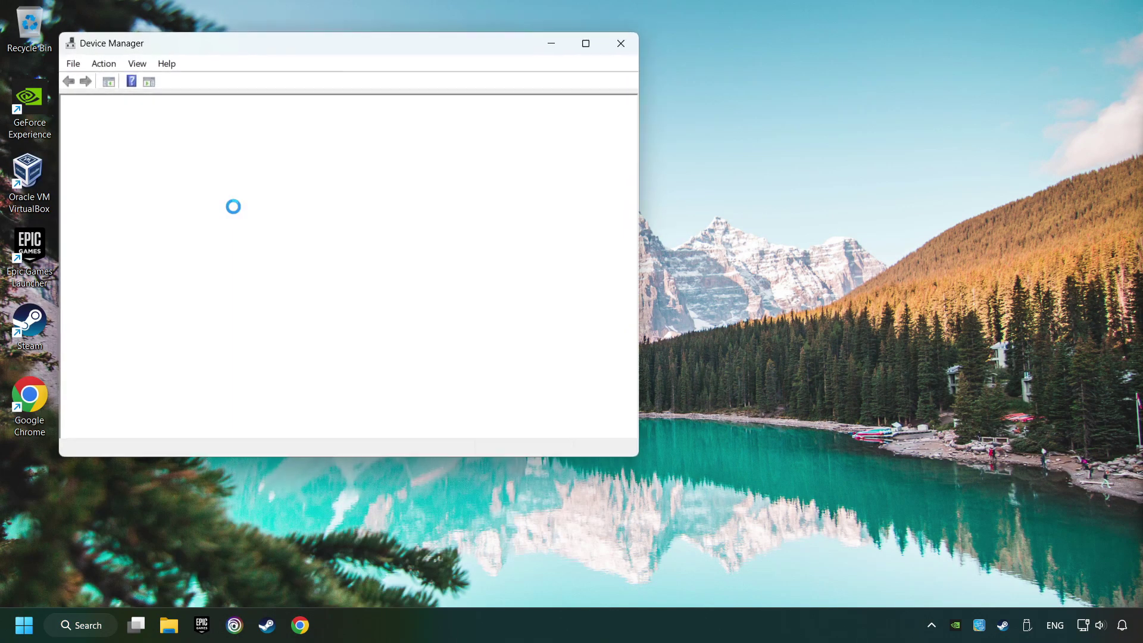
{"action": "left_click_drag", "start_coordinate": [232, 56], "coordinate": [426, 138]}
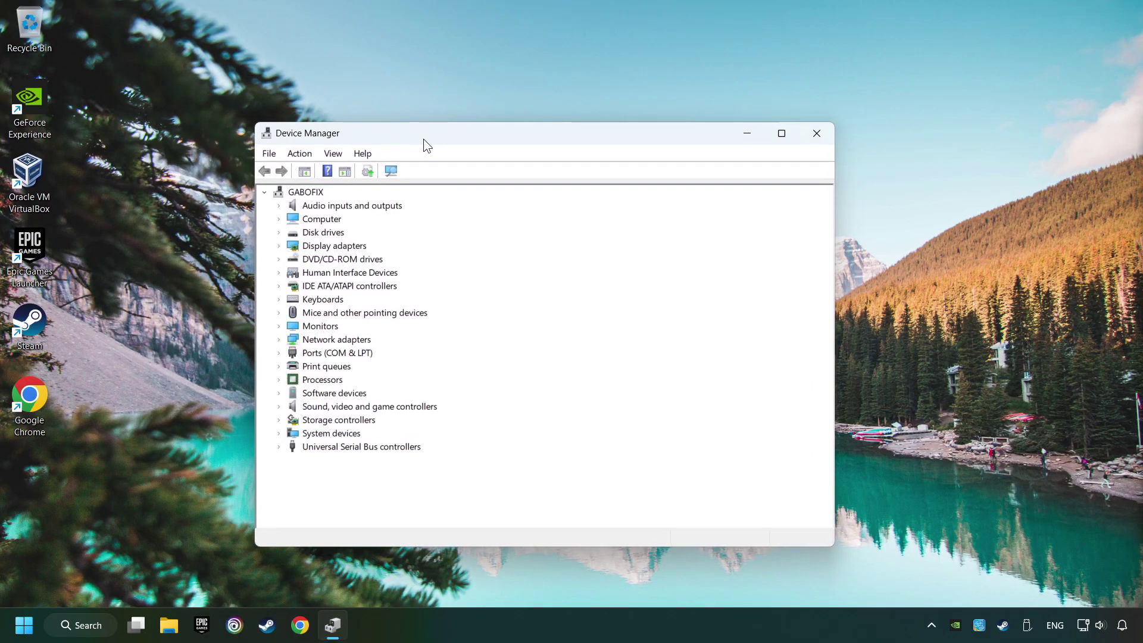
{"action": "left_click", "coordinate": [279, 246]}
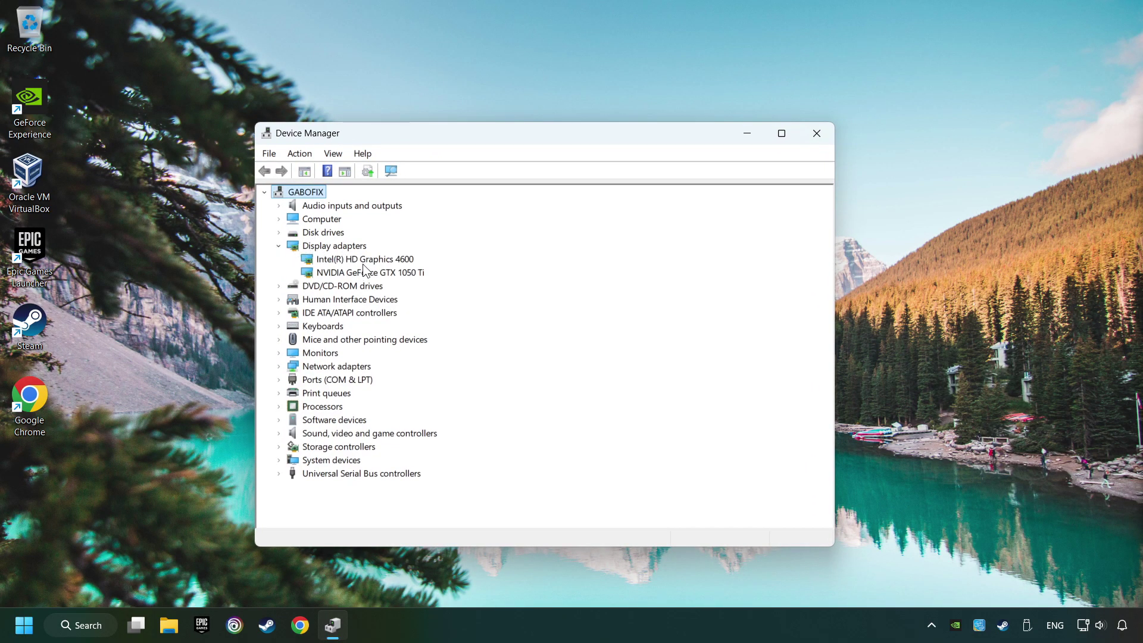
{"action": "left_click", "coordinate": [348, 273]}
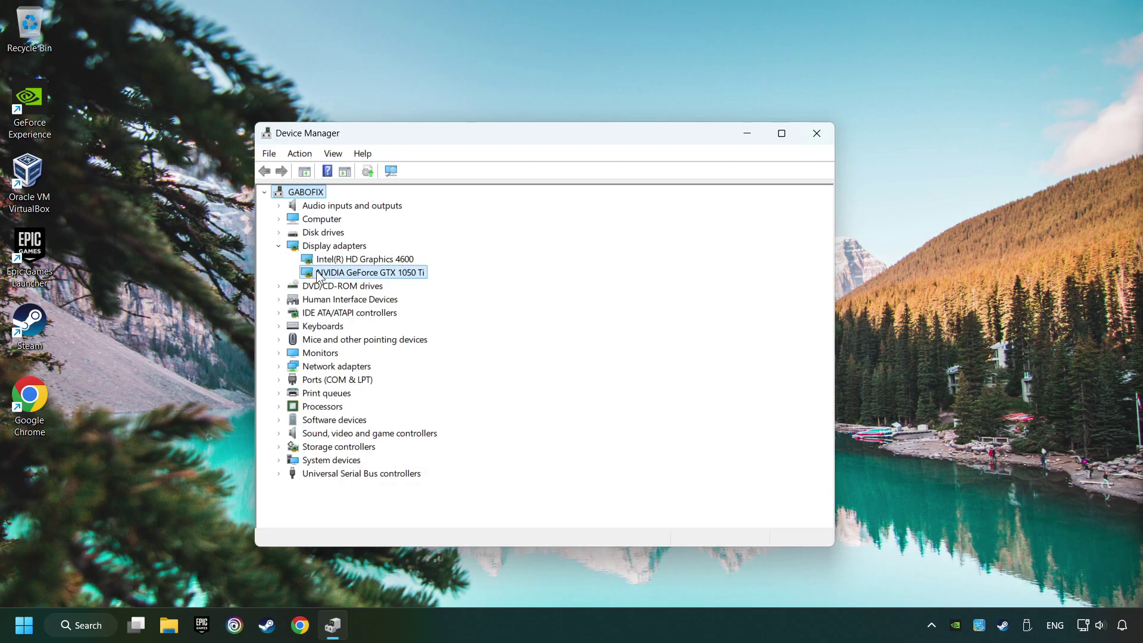
{"action": "right_click", "coordinate": [371, 274]}
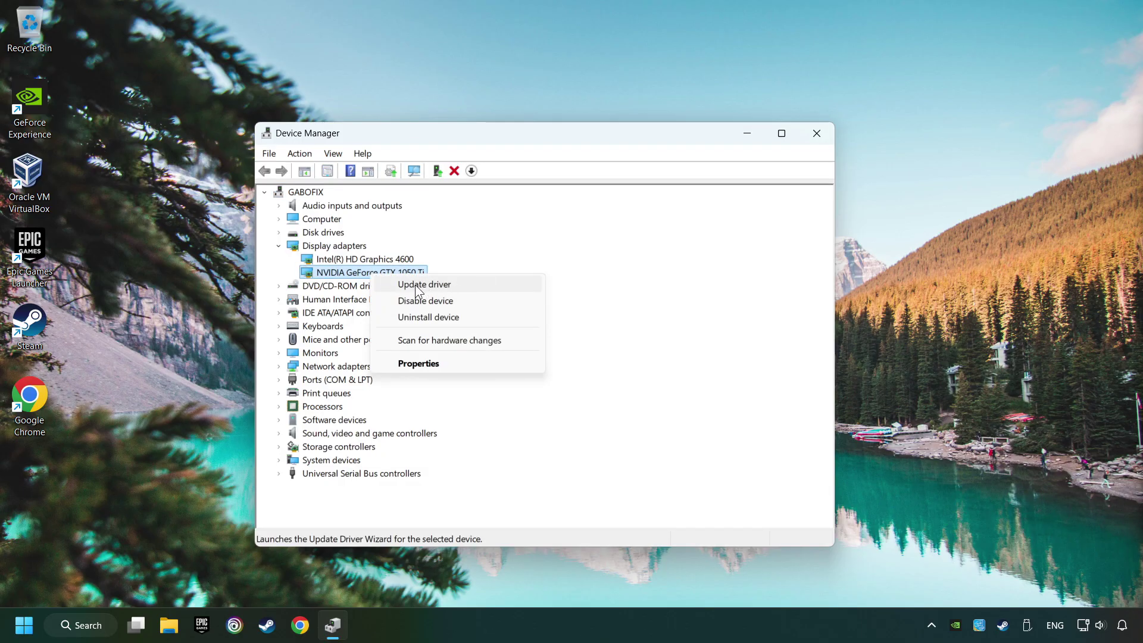
{"action": "left_click", "coordinate": [470, 284]}
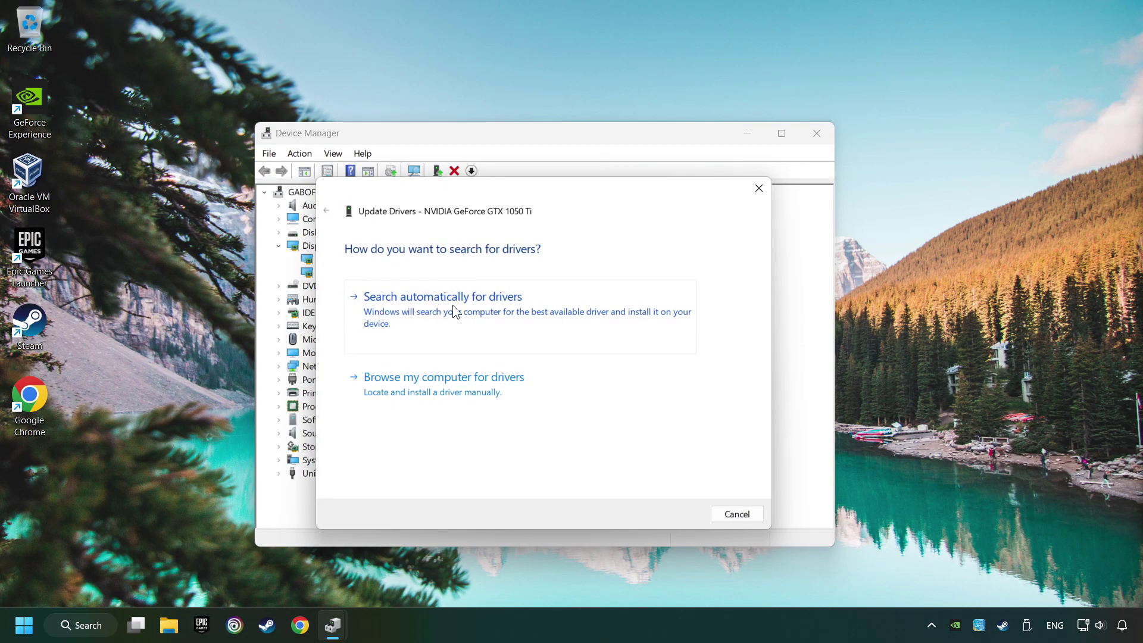
{"action": "left_click", "coordinate": [481, 306]}
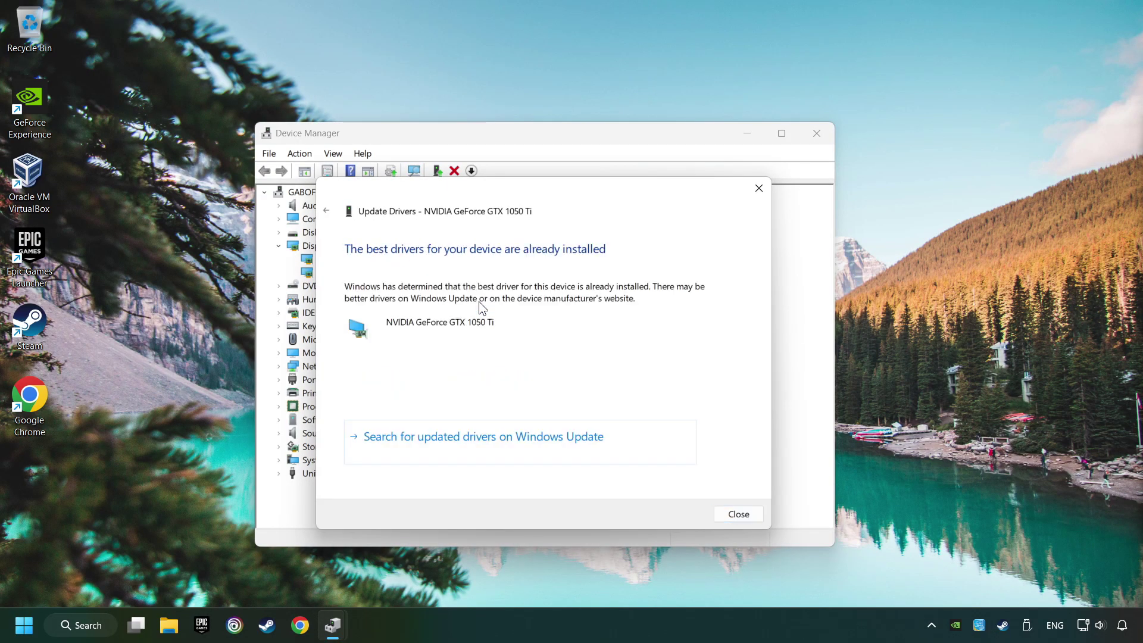
{"action": "left_click", "coordinate": [739, 516]}
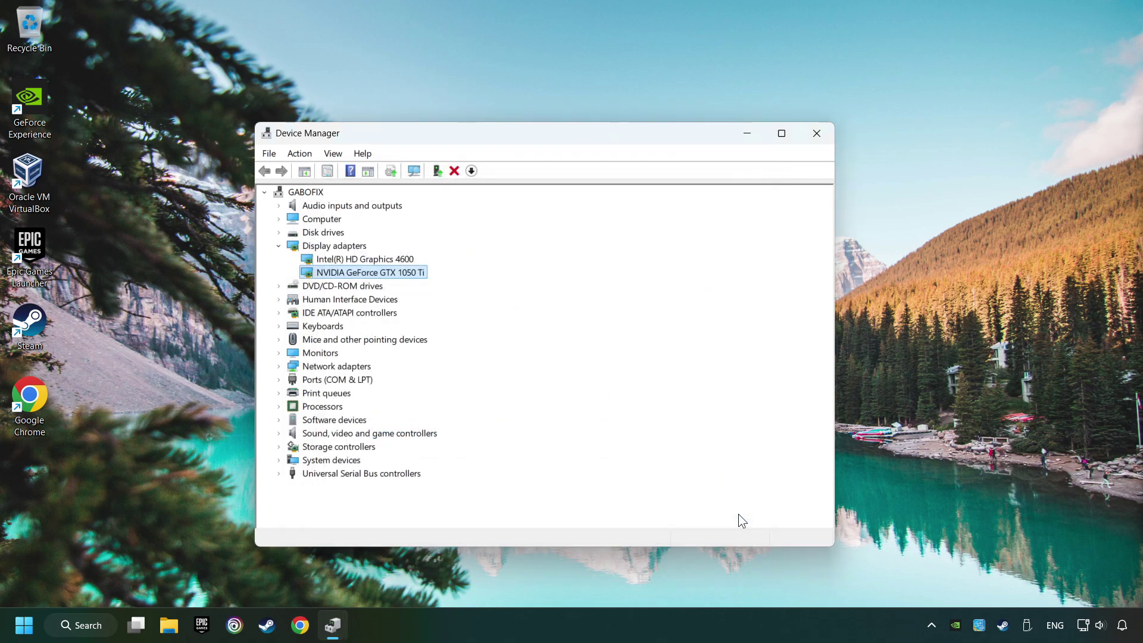
- Close Device Manager and Google 'nvidia geforce driver download' in Chrome
{"action": "left_click", "coordinate": [816, 134]}
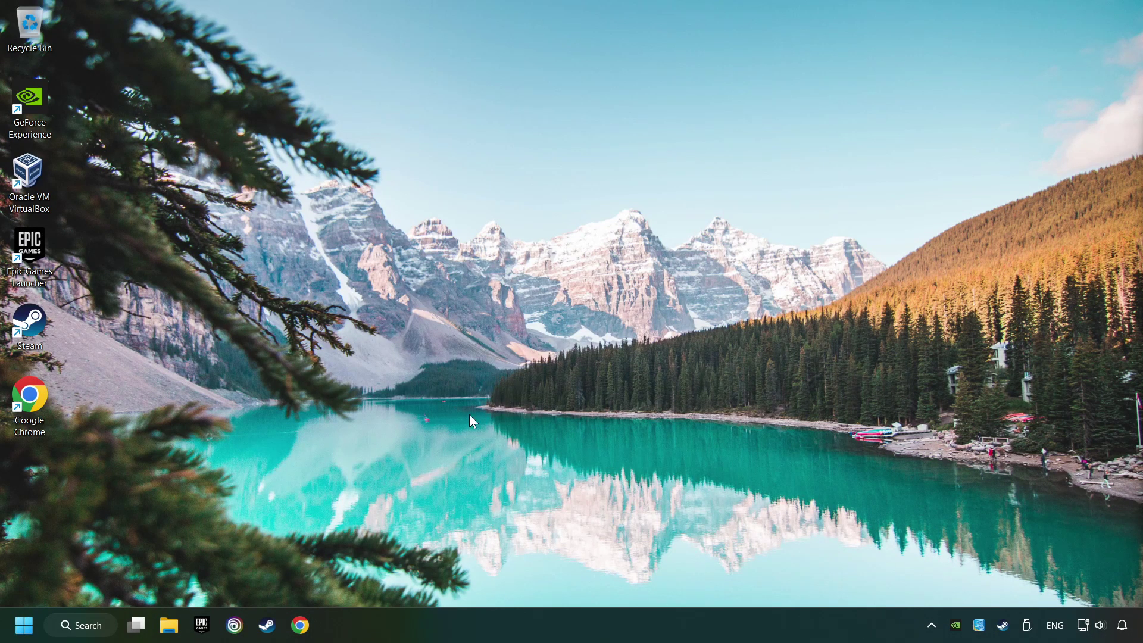
{"action": "left_click", "coordinate": [302, 626]}
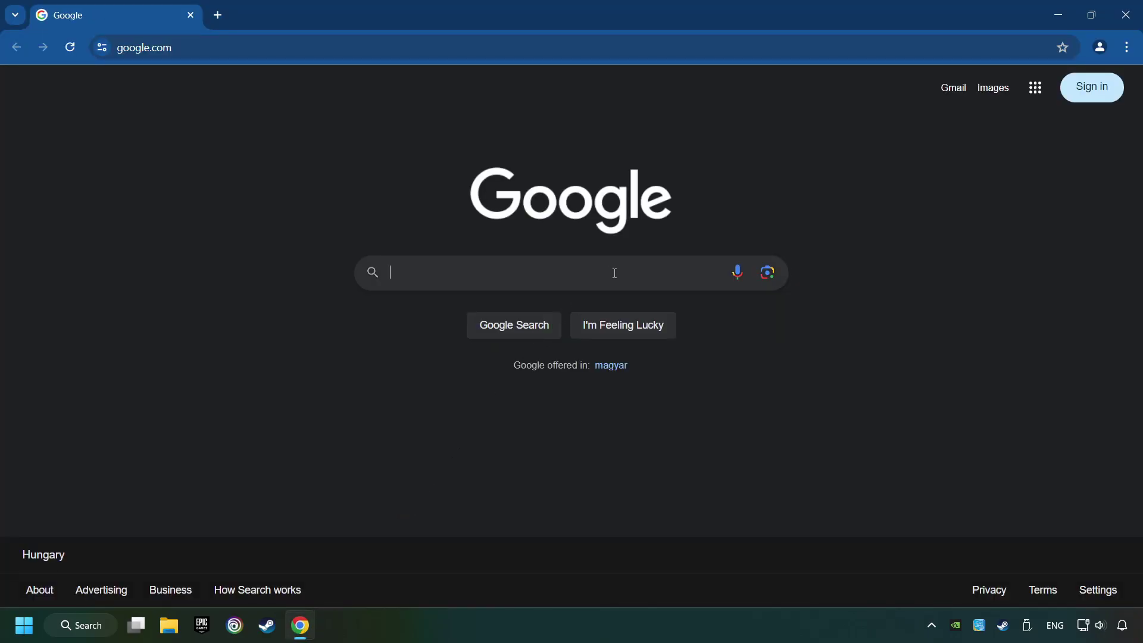
{"action": "left_click", "coordinate": [614, 273]}
{"action": "type", "text": "nvidia "}
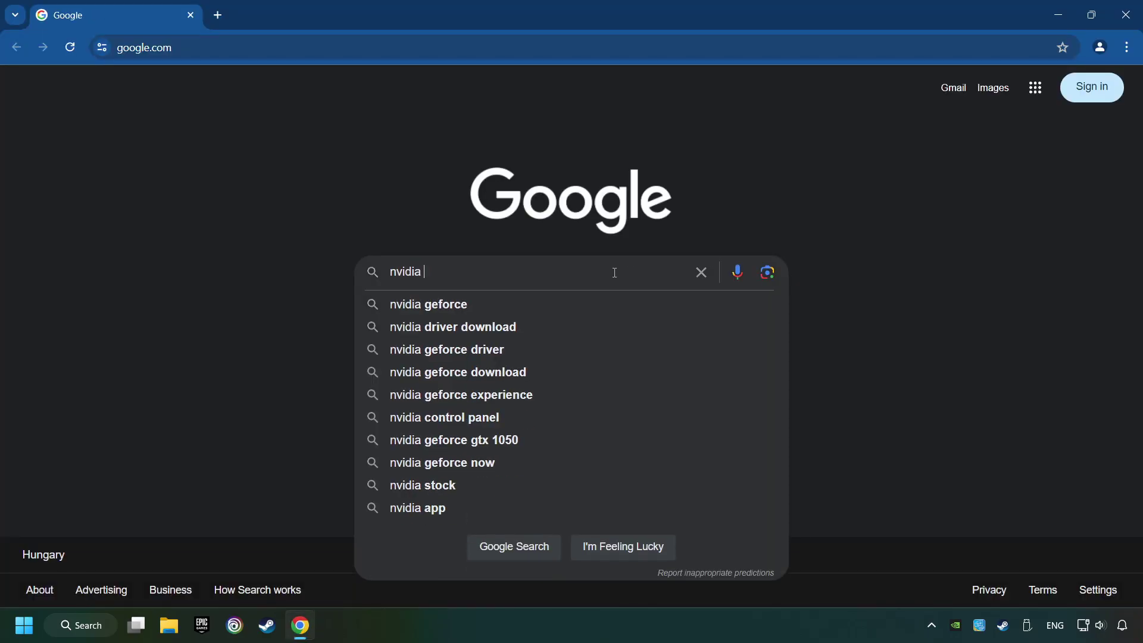
{"action": "type", "text": "geforce driv"}
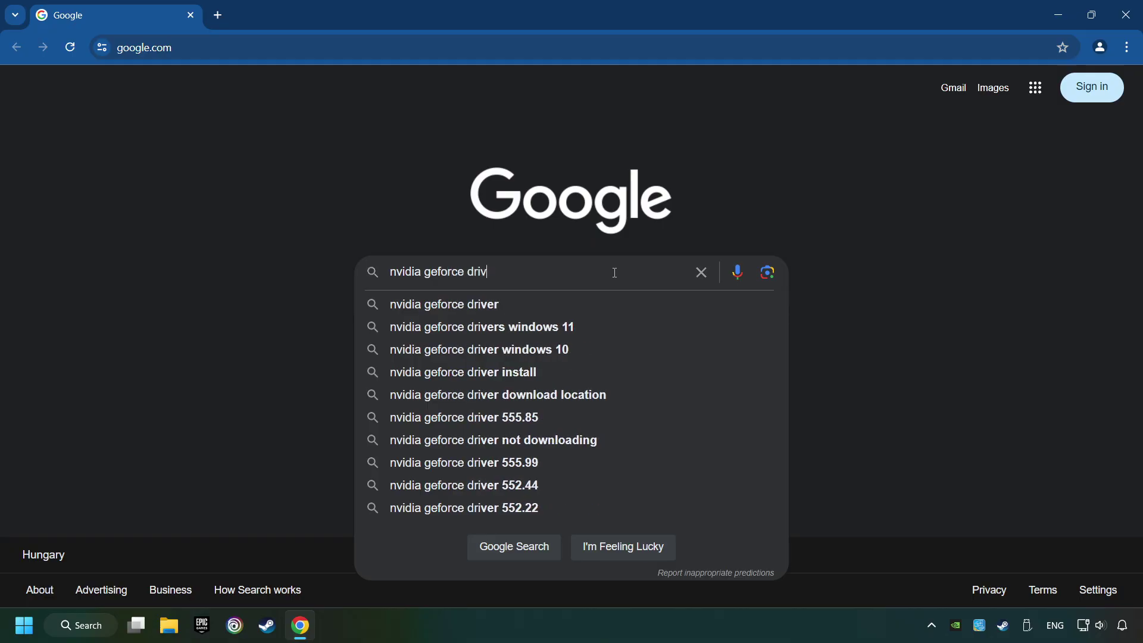
{"action": "type", "text": "er download"}
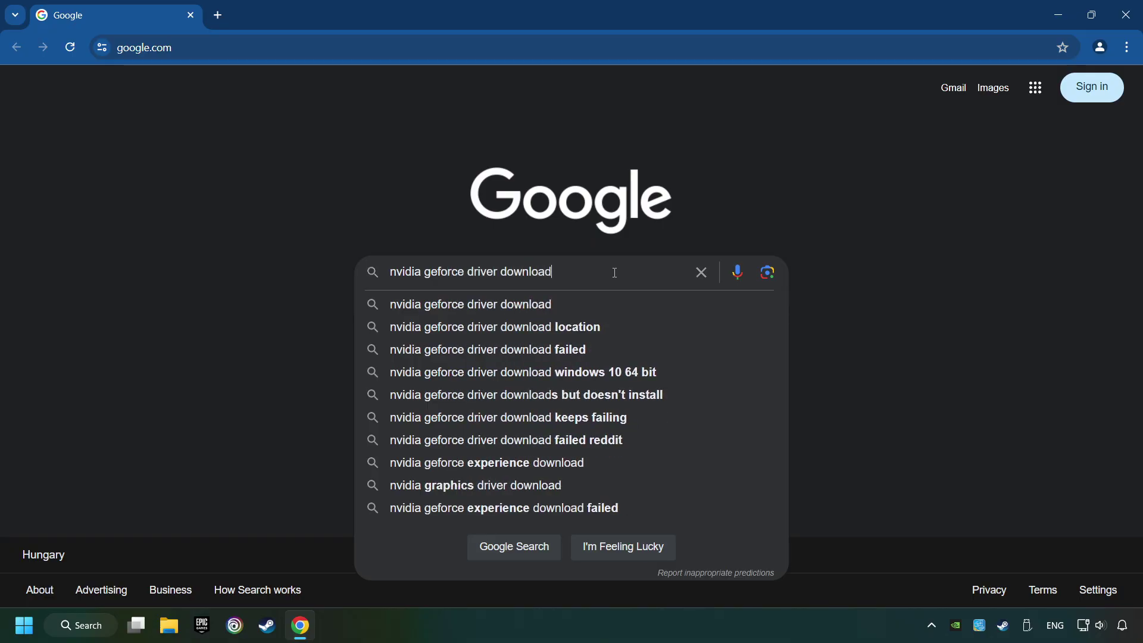
{"action": "key", "text": "Return"}
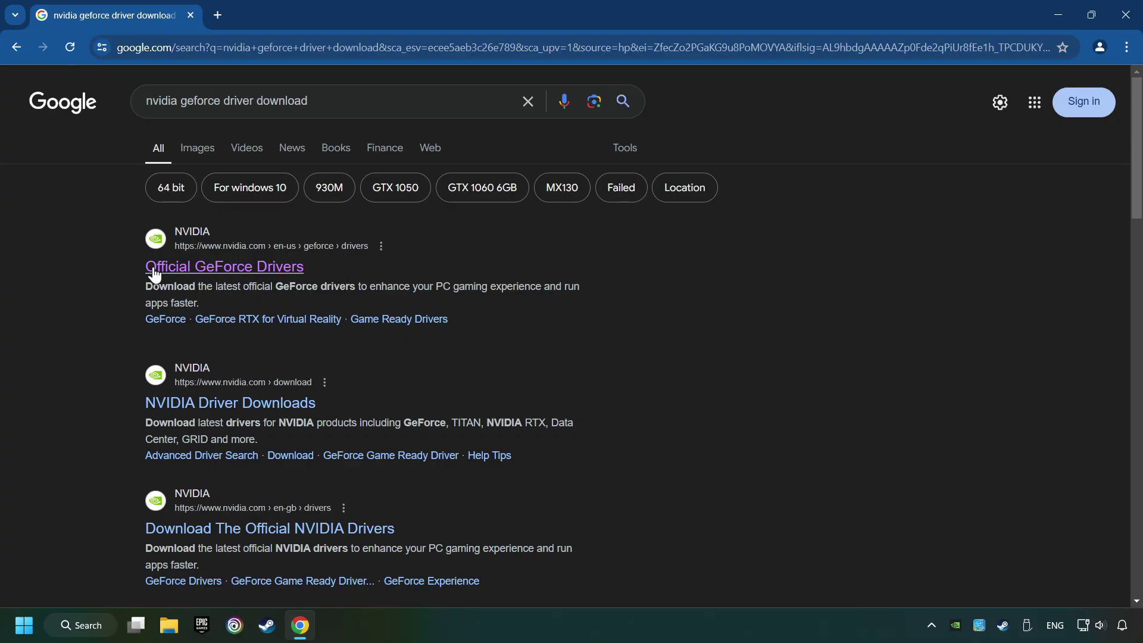
- Download the GeForce Experience installer from the Official GeForce Drivers page, run it, and minimize Chrome
{"action": "left_click", "coordinate": [274, 266]}
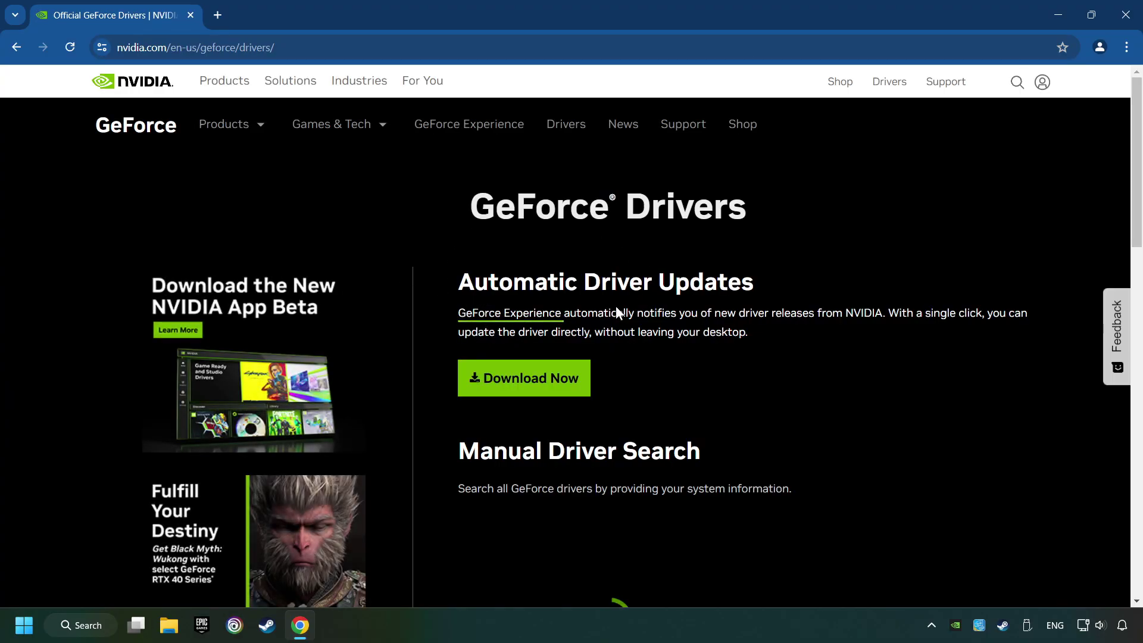
{"action": "left_click", "coordinate": [543, 392]}
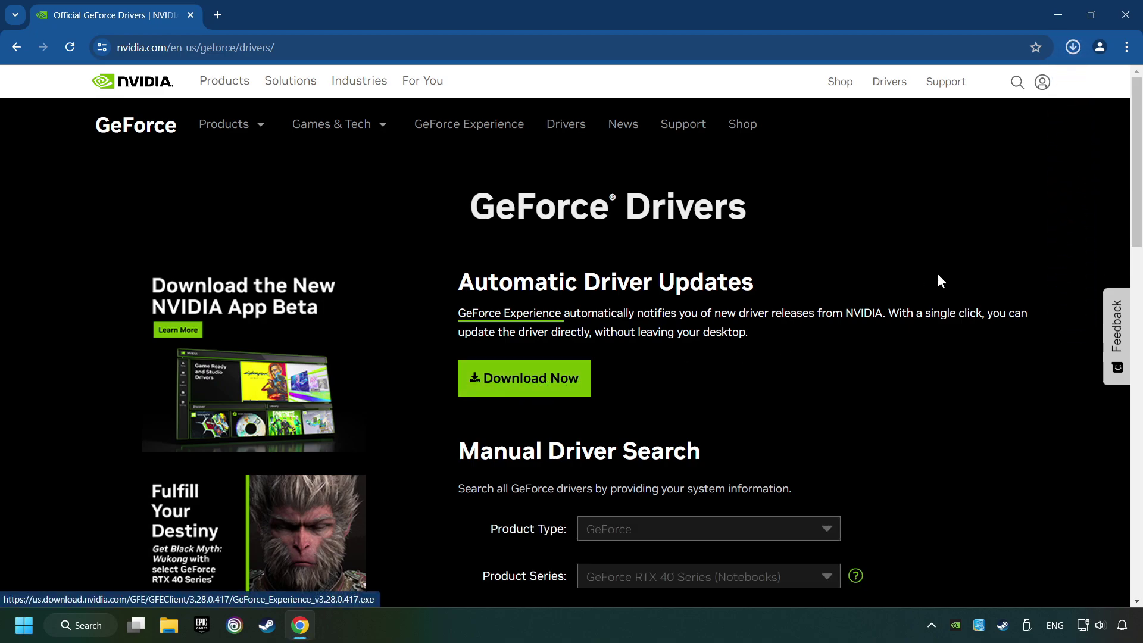
{"action": "left_click", "coordinate": [1072, 47]}
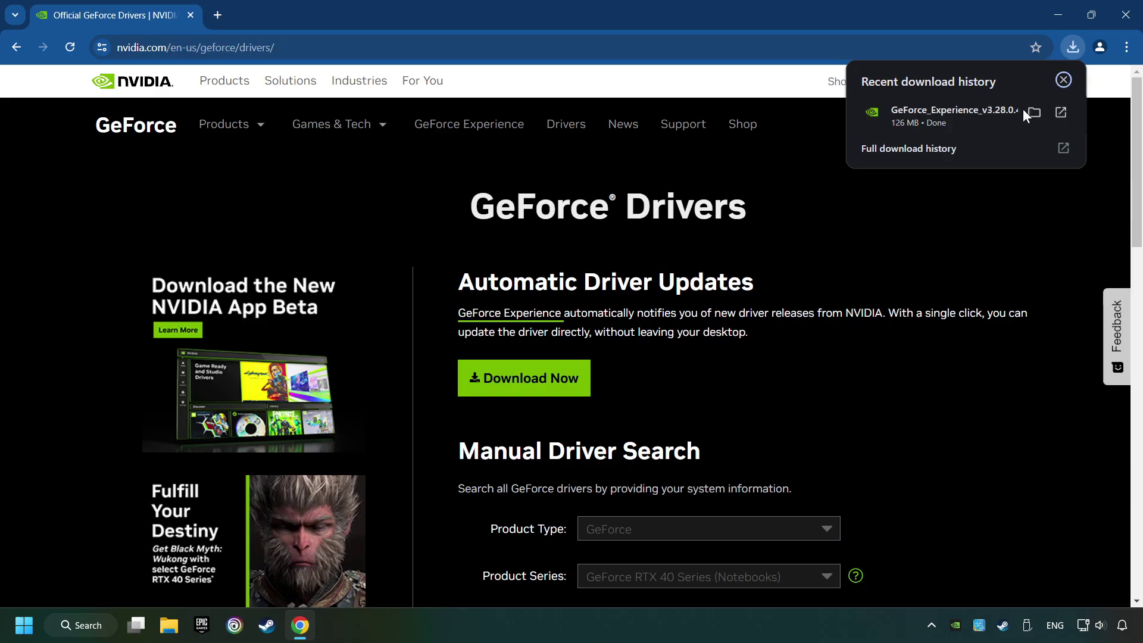
{"action": "left_click", "coordinate": [972, 117]}
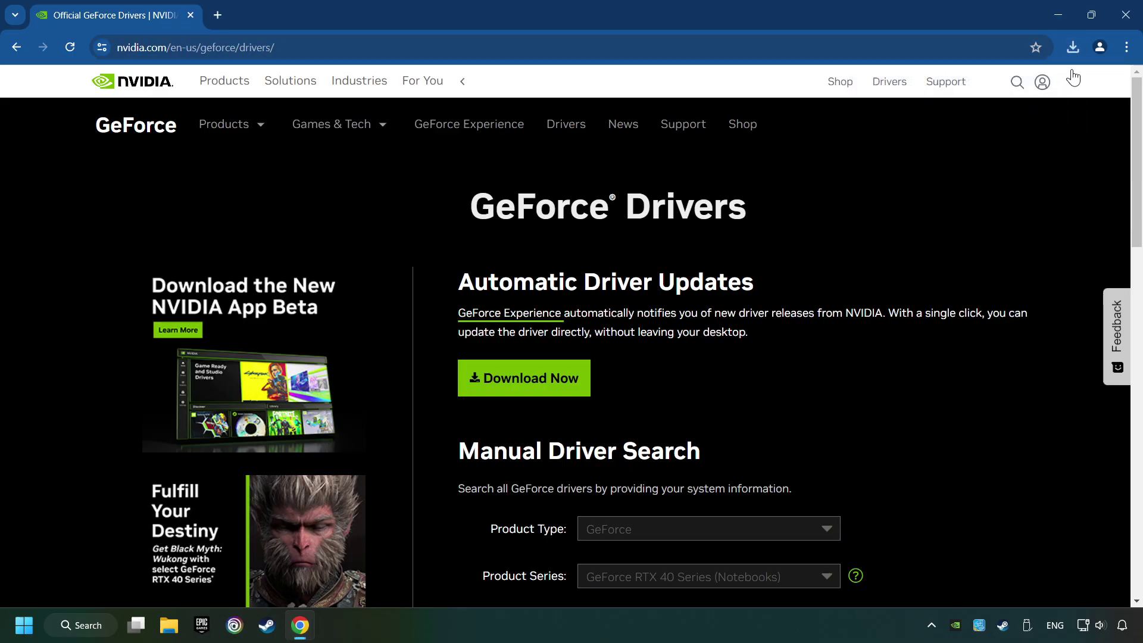
{"action": "left_click", "coordinate": [1123, 22]}
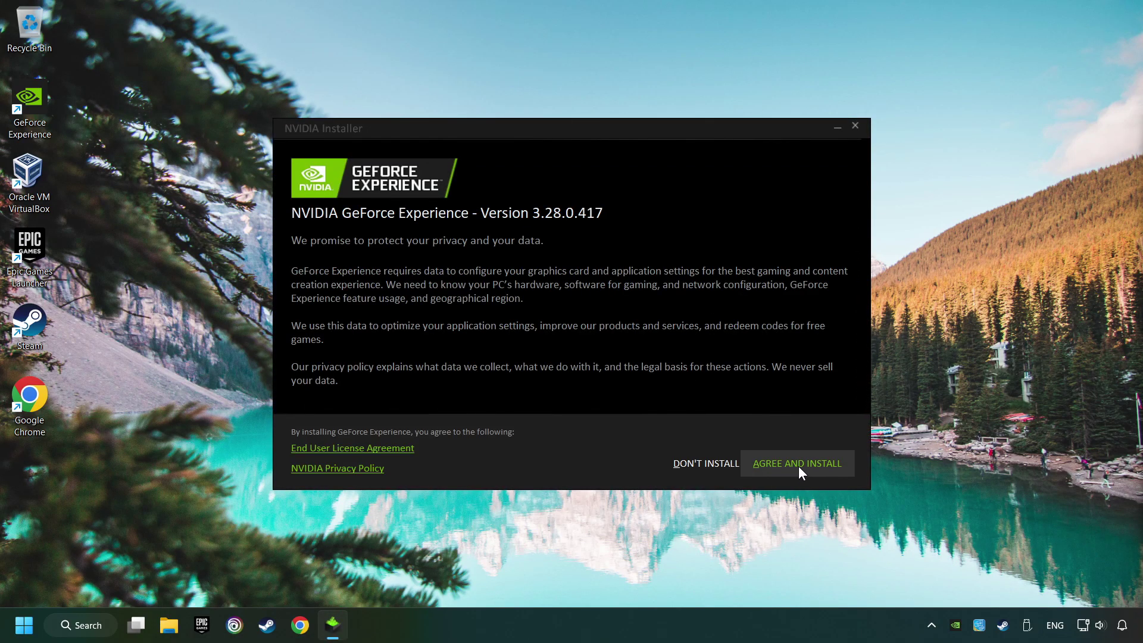
- Agree to the terms and install GeForce Experience 3.28.0.417
{"action": "left_click", "coordinate": [813, 470]}
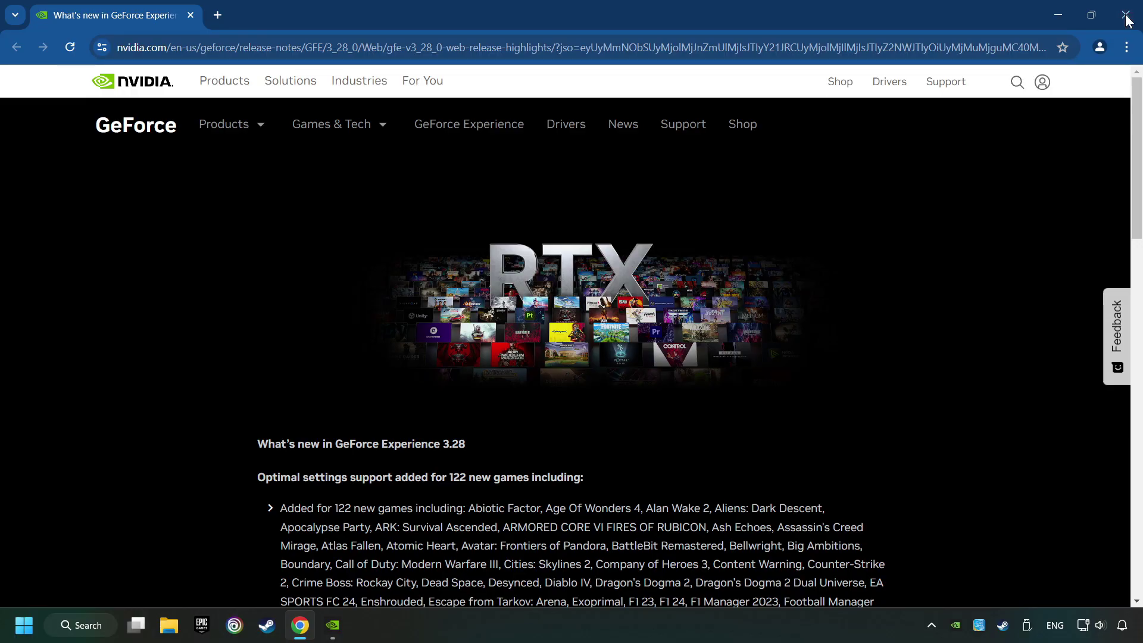
- Close the release notes, confirm Game Ready Driver 560.70 is latest, and exit GeForce Experience
{"action": "left_click", "coordinate": [1126, 15]}
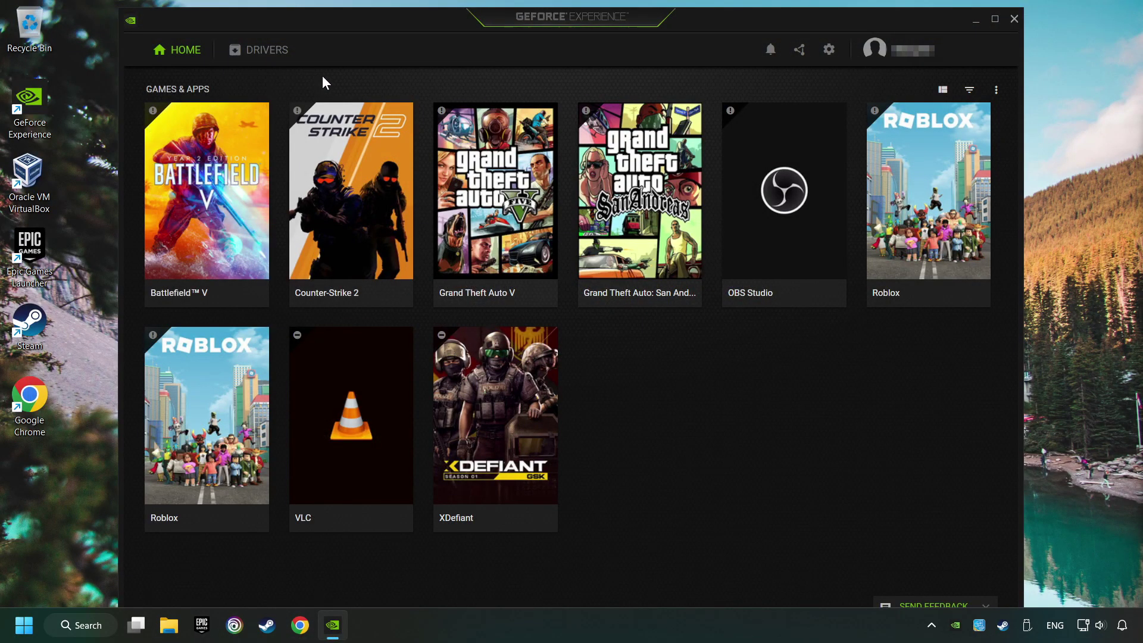
{"action": "left_click", "coordinate": [262, 54]}
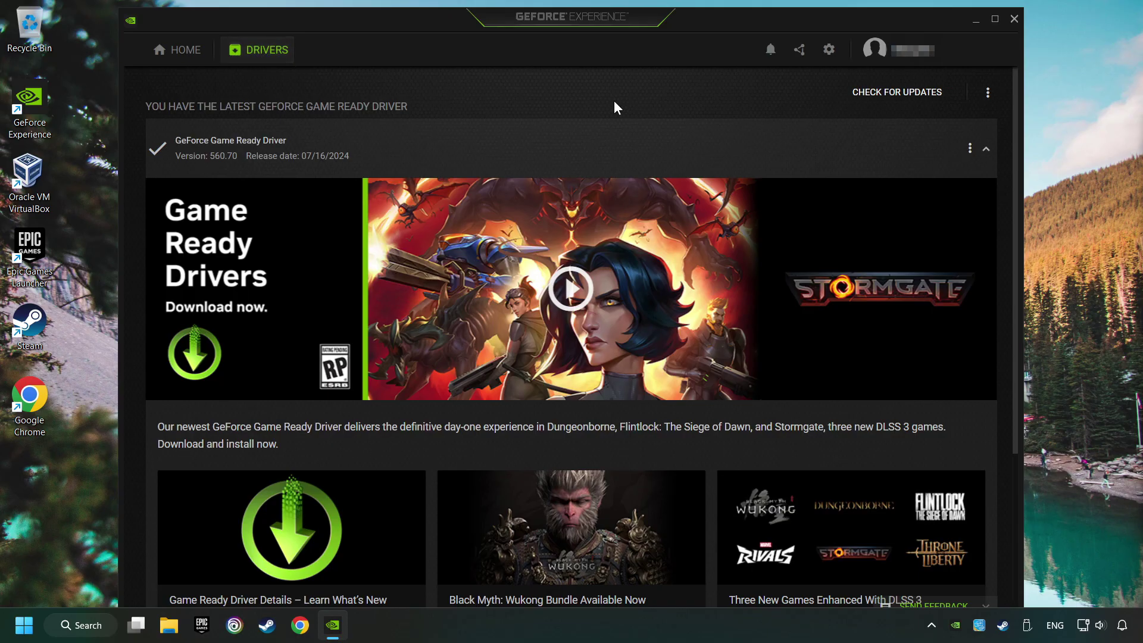
{"action": "left_click", "coordinate": [888, 98]}
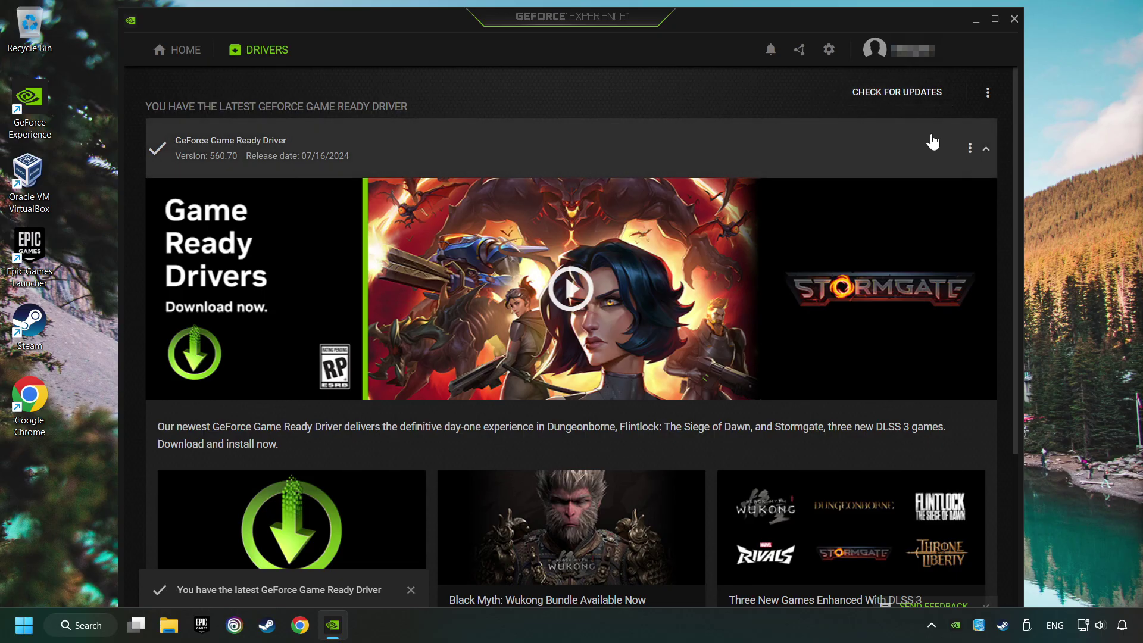
{"action": "left_click", "coordinate": [1015, 18]}
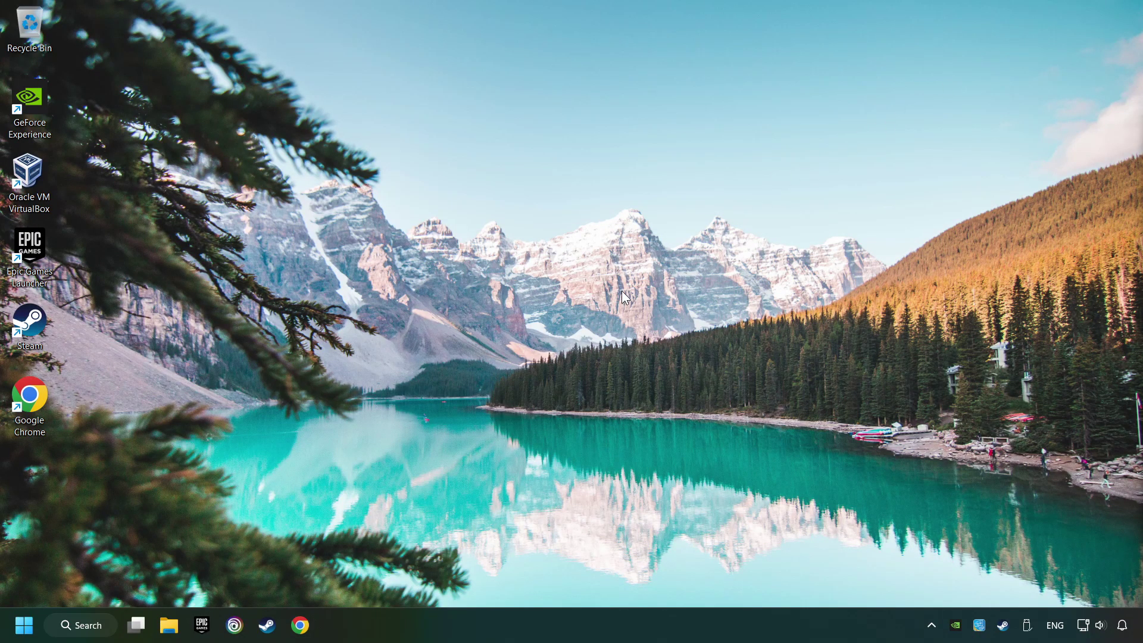
- Open Graphics settings via a 'graphics settings' search, cancel the Browse picker, and scroll to GAME.exe
{"action": "left_click", "coordinate": [110, 629]}
{"action": "type", "text": "graphics se"}
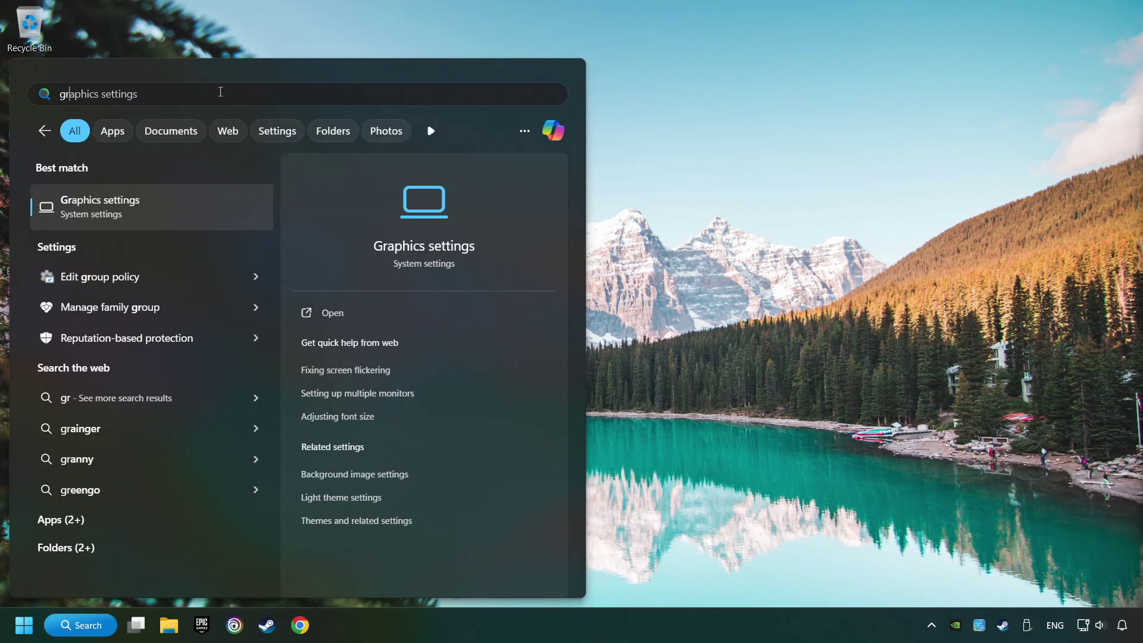
{"action": "type", "text": "ttings"}
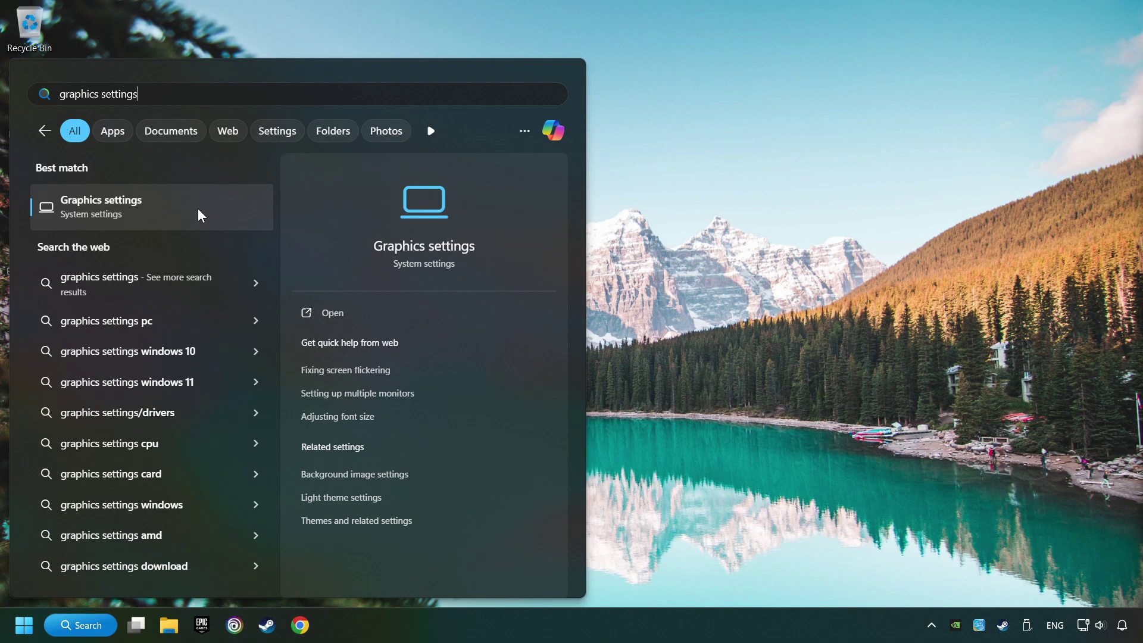
{"action": "left_click", "coordinate": [210, 208]}
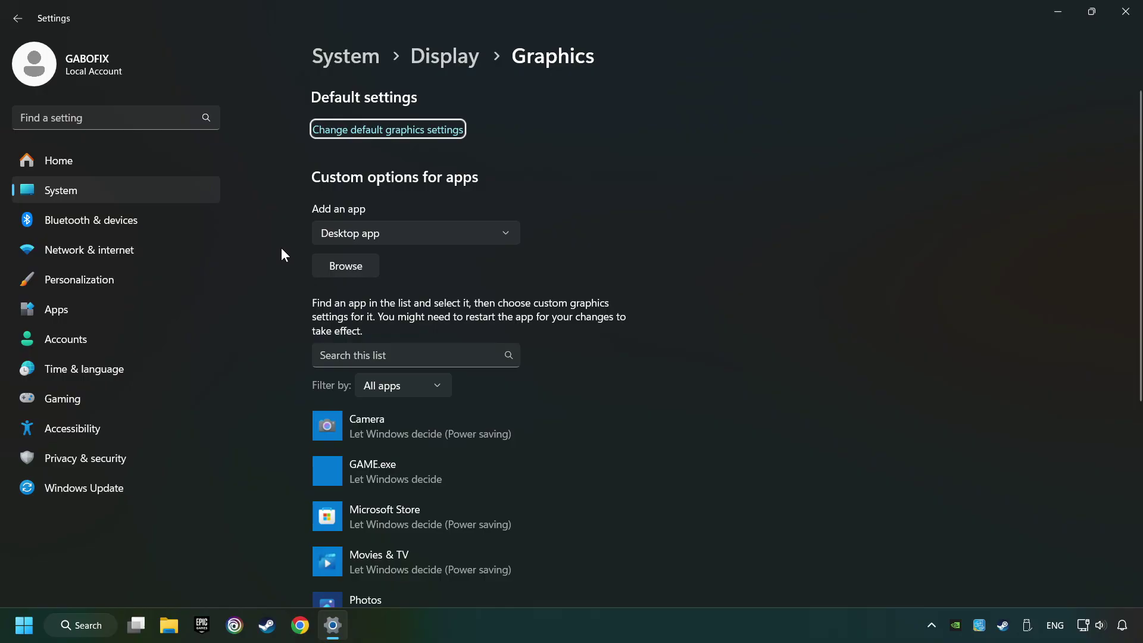
{"action": "scroll", "coordinate": [277, 248], "scroll_direction": "down", "scroll_amount": 3}
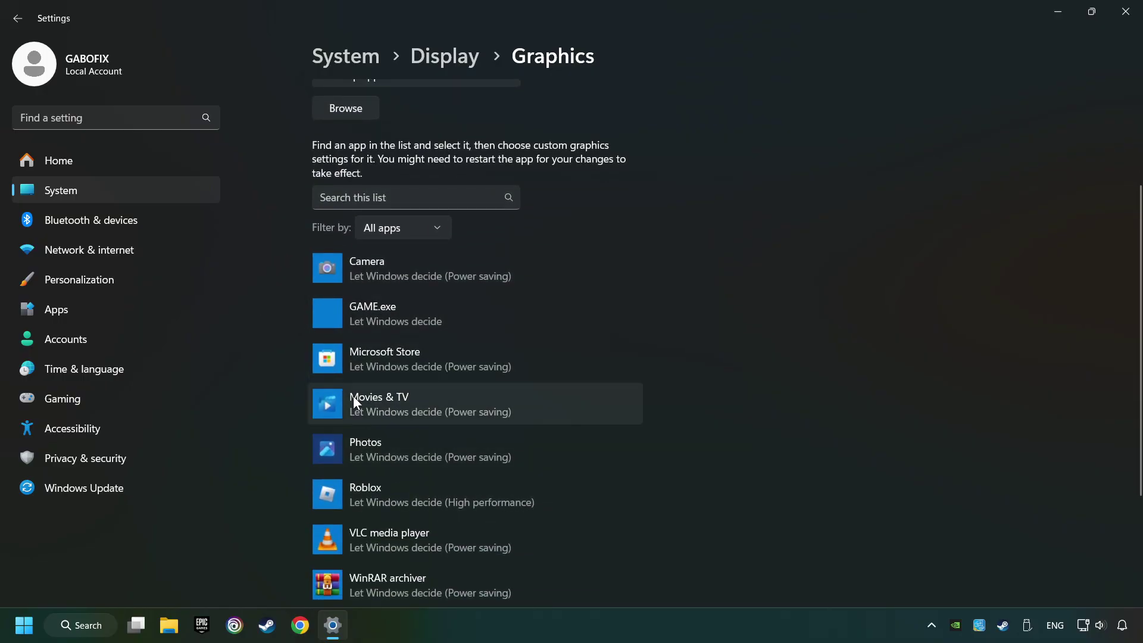
{"action": "scroll", "coordinate": [277, 366], "scroll_direction": "up", "scroll_amount": 3}
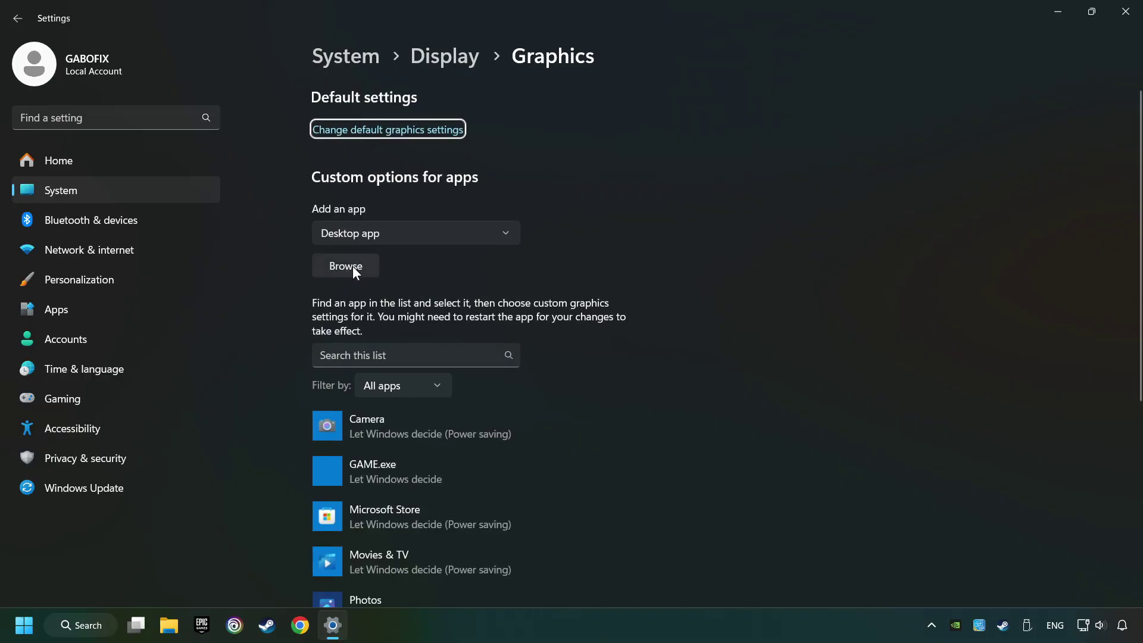
{"action": "left_click", "coordinate": [352, 266]}
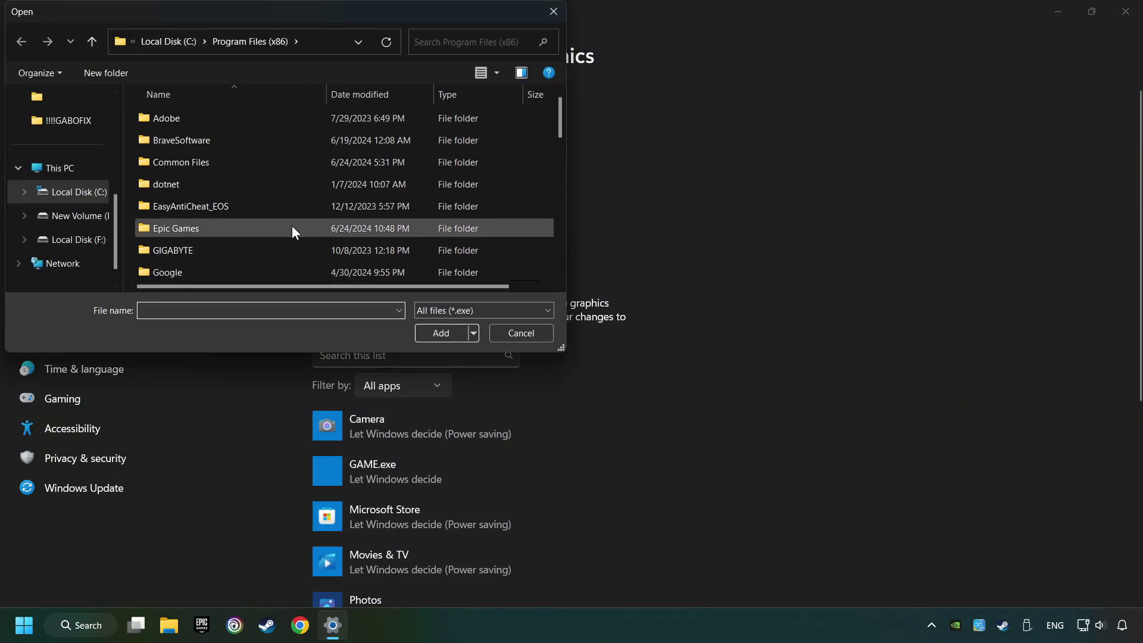
{"action": "left_click", "coordinate": [557, 13]}
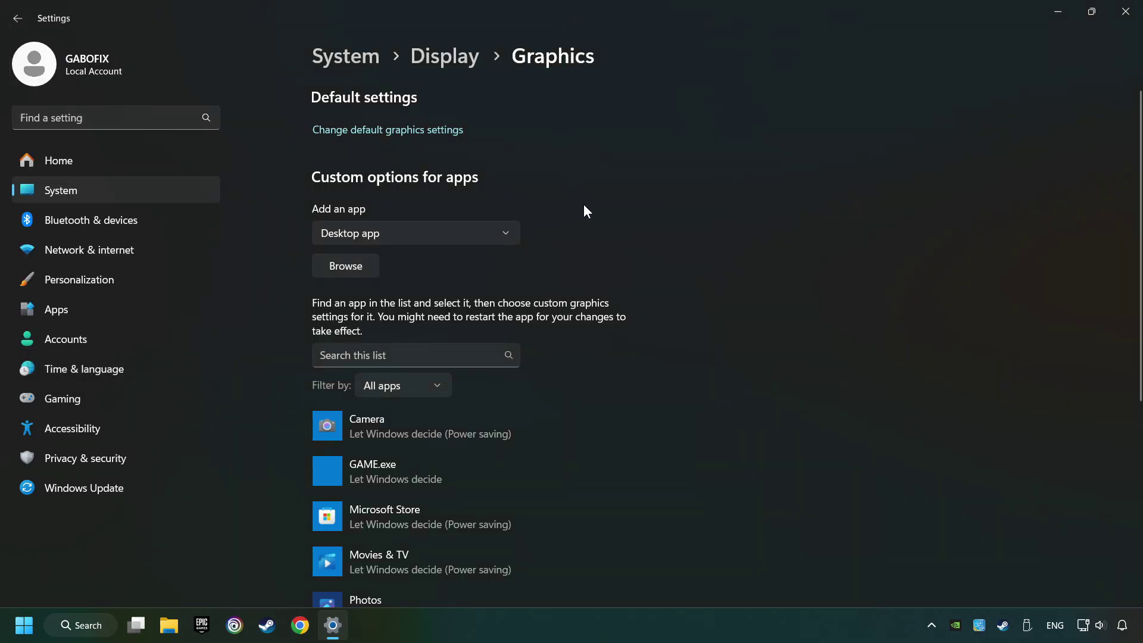
{"action": "scroll", "coordinate": [583, 204], "scroll_direction": "down", "scroll_amount": 3}
- Save High performance (NVIDIA GPU) for GAME.exe, close Settings, and bring up Steam's library
{"action": "left_click", "coordinate": [393, 310]}
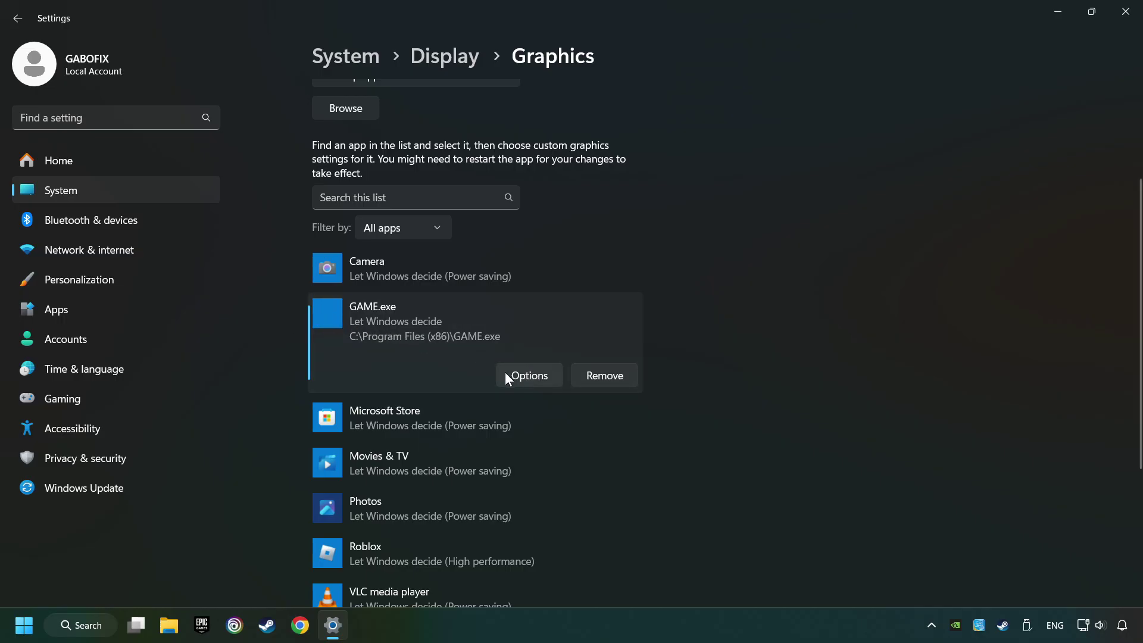
{"action": "left_click", "coordinate": [544, 375]}
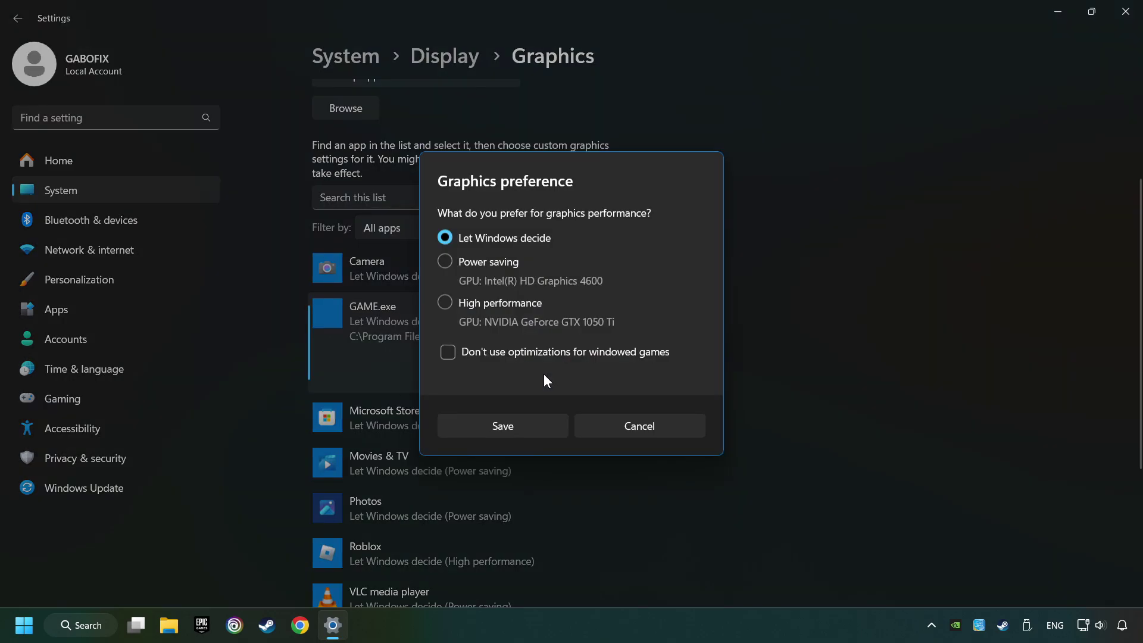
{"action": "left_click", "coordinate": [445, 302]}
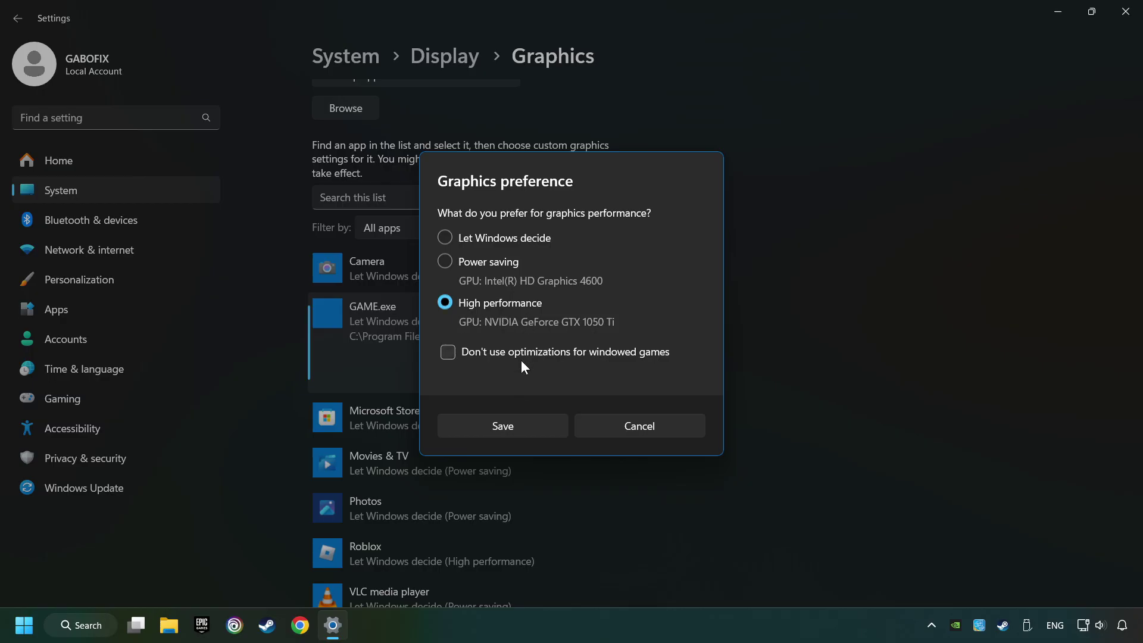
{"action": "left_click", "coordinate": [521, 425]}
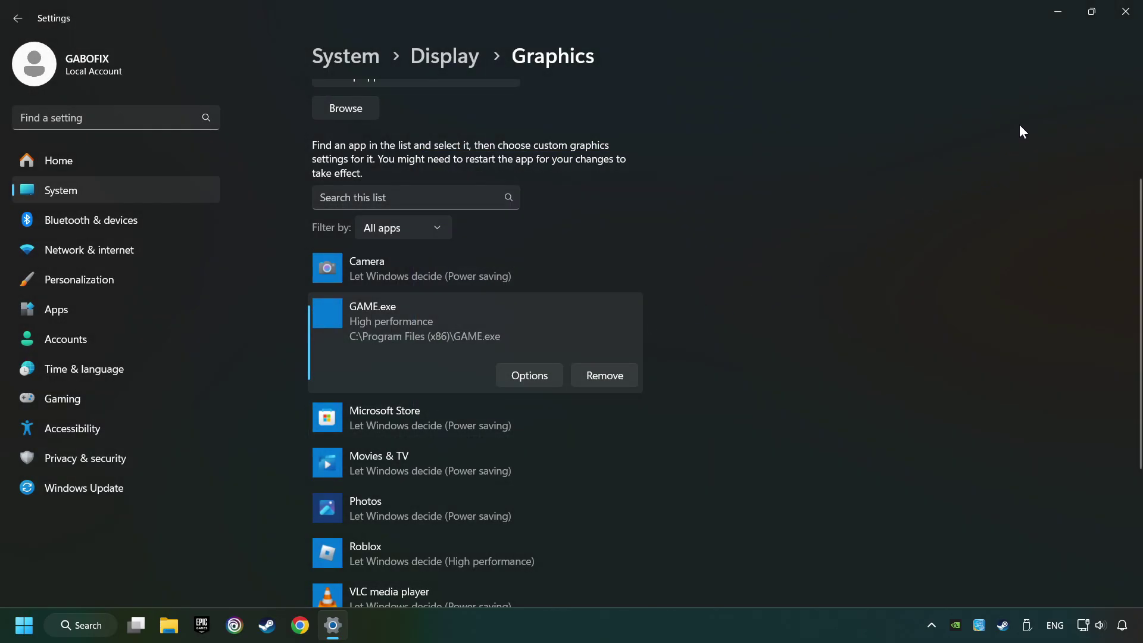
{"action": "left_click", "coordinate": [1116, 18]}
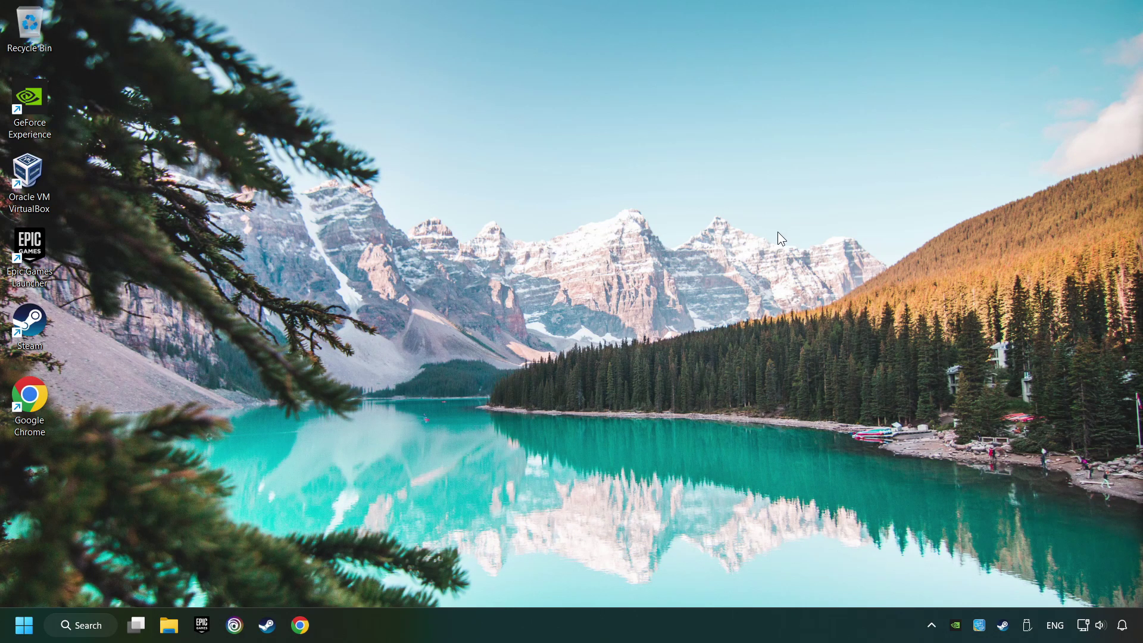
{"action": "left_click", "coordinate": [267, 626]}
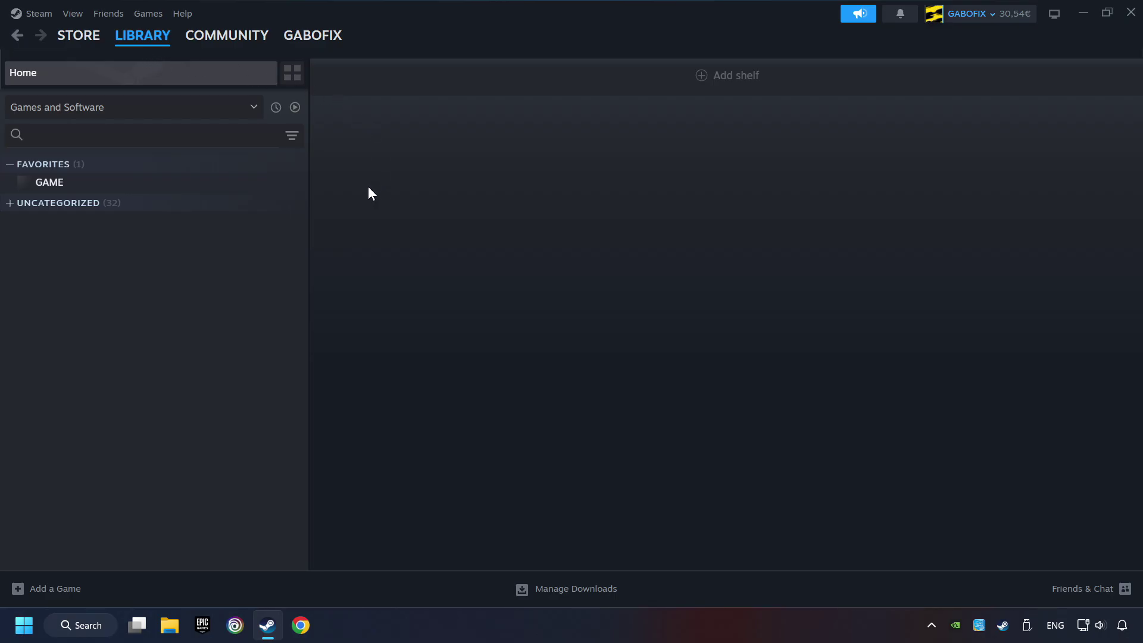
- Verify the integrity of GAME's files from its Steam Properties Installed Files section
{"action": "right_click", "coordinate": [252, 187]}
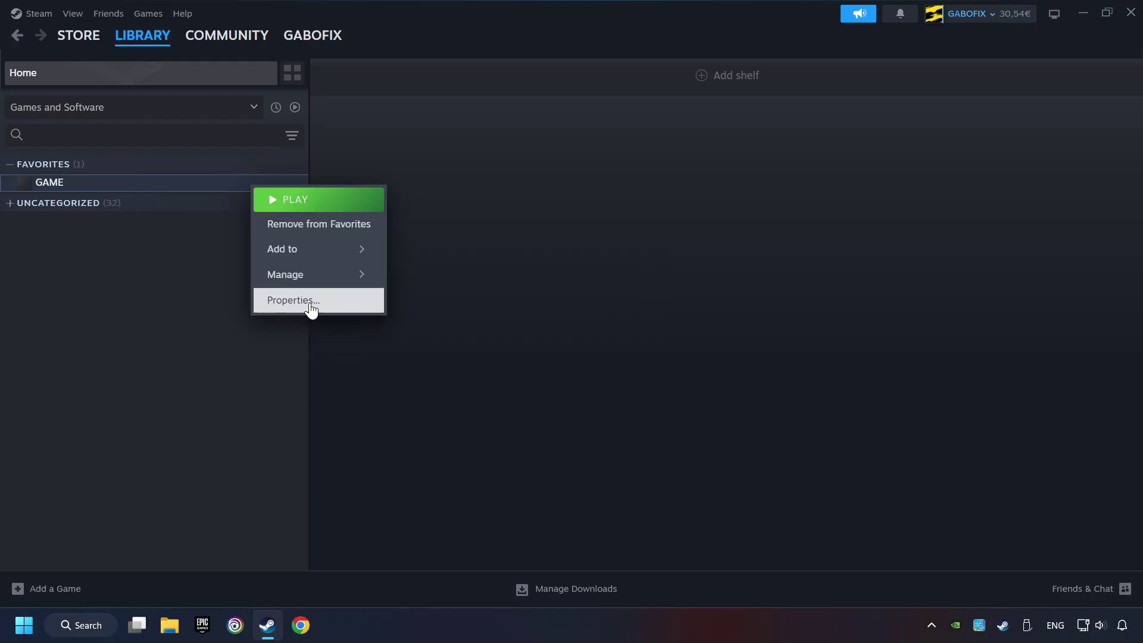
{"action": "left_click", "coordinate": [353, 304]}
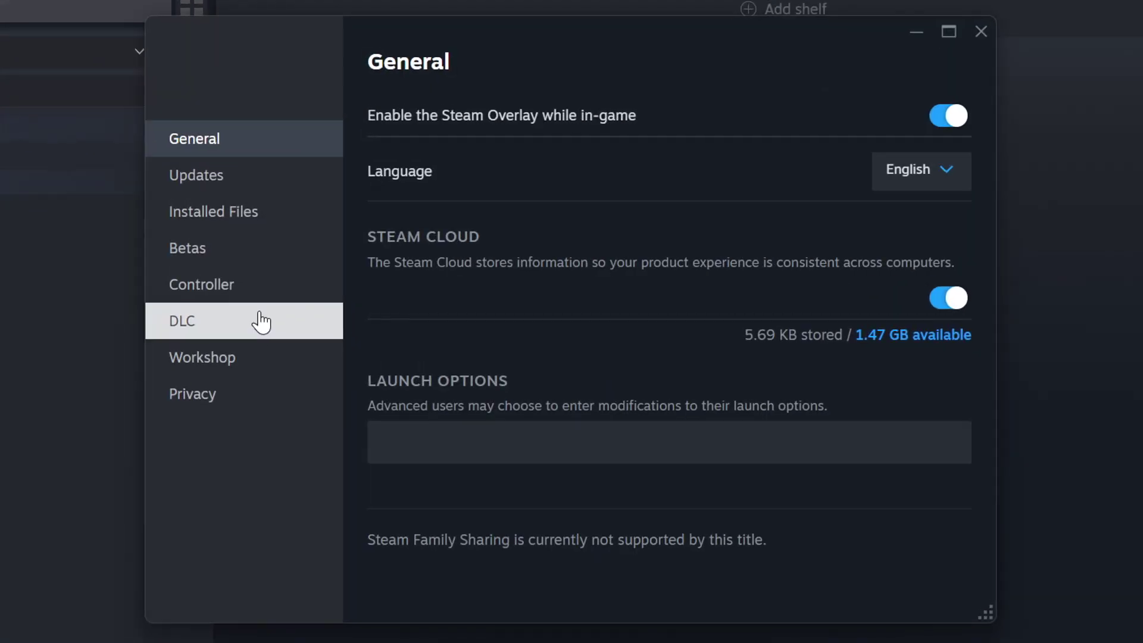
{"action": "left_click", "coordinate": [265, 223]}
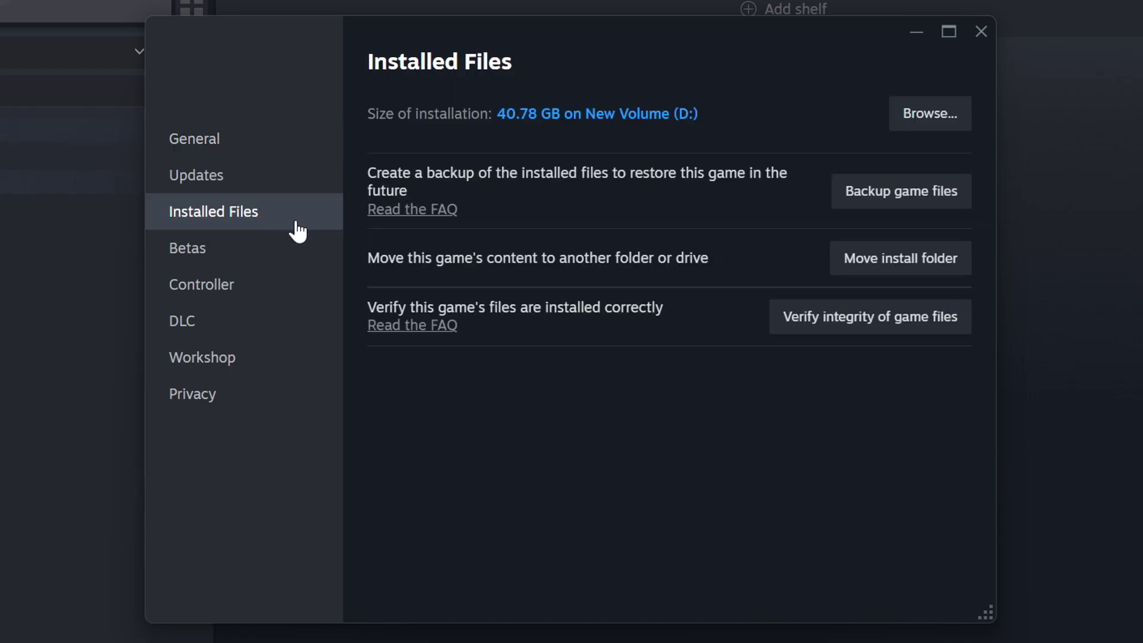
{"action": "left_click", "coordinate": [884, 327]}
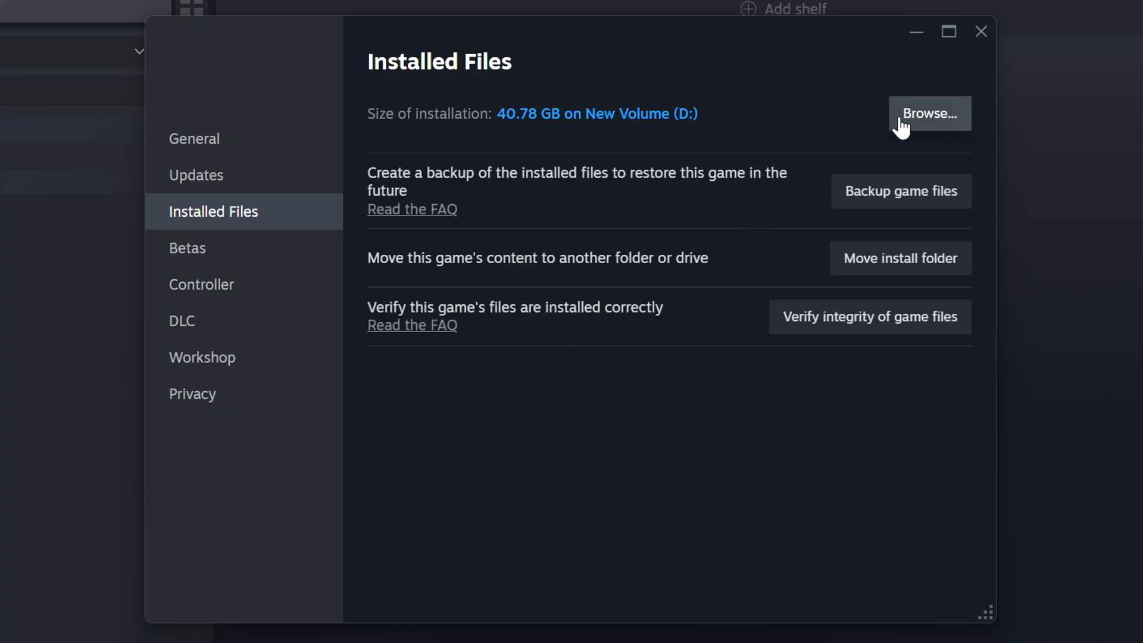
- Open GAME's install folder and the Compatibility tab of the GAME shortcut's properties
{"action": "left_click", "coordinate": [939, 119]}
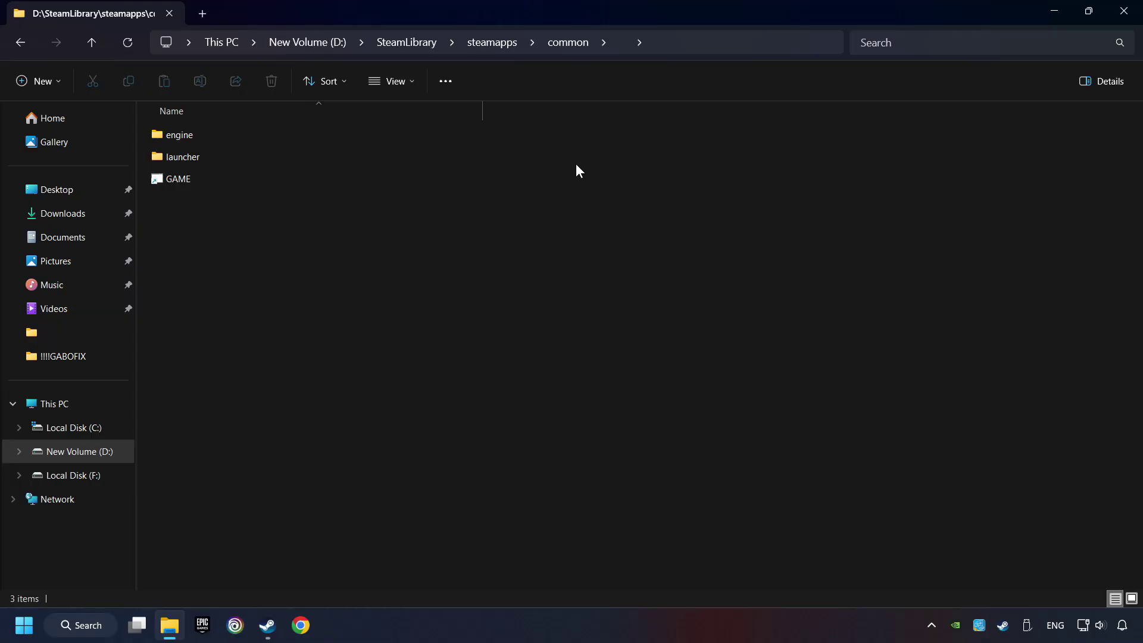
{"action": "left_click", "coordinate": [399, 179]}
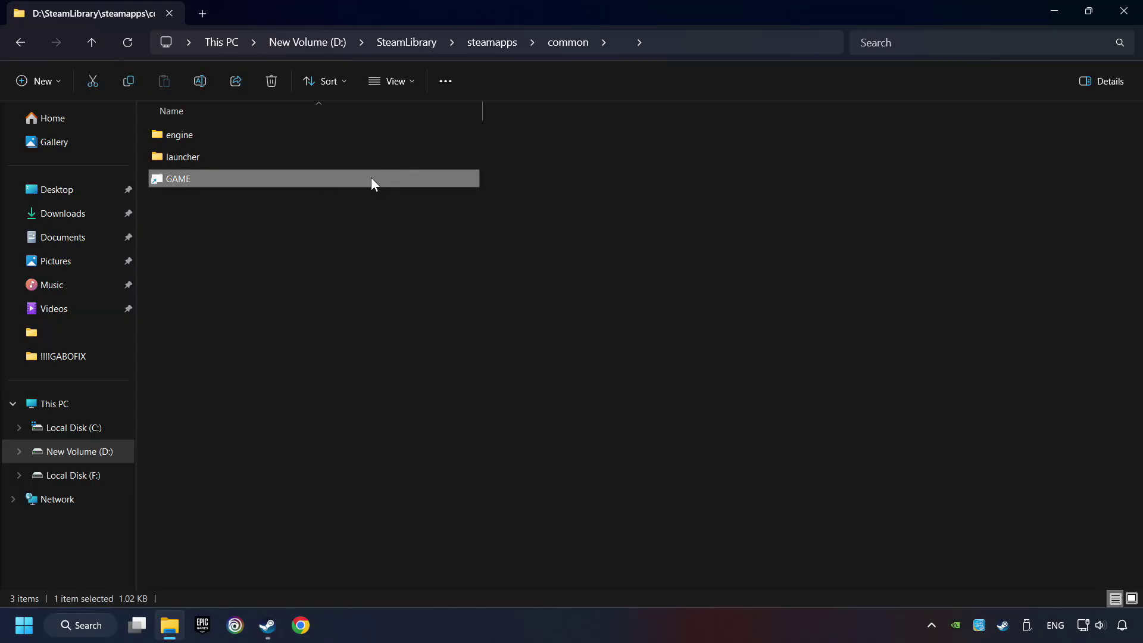
{"action": "right_click", "coordinate": [363, 178]}
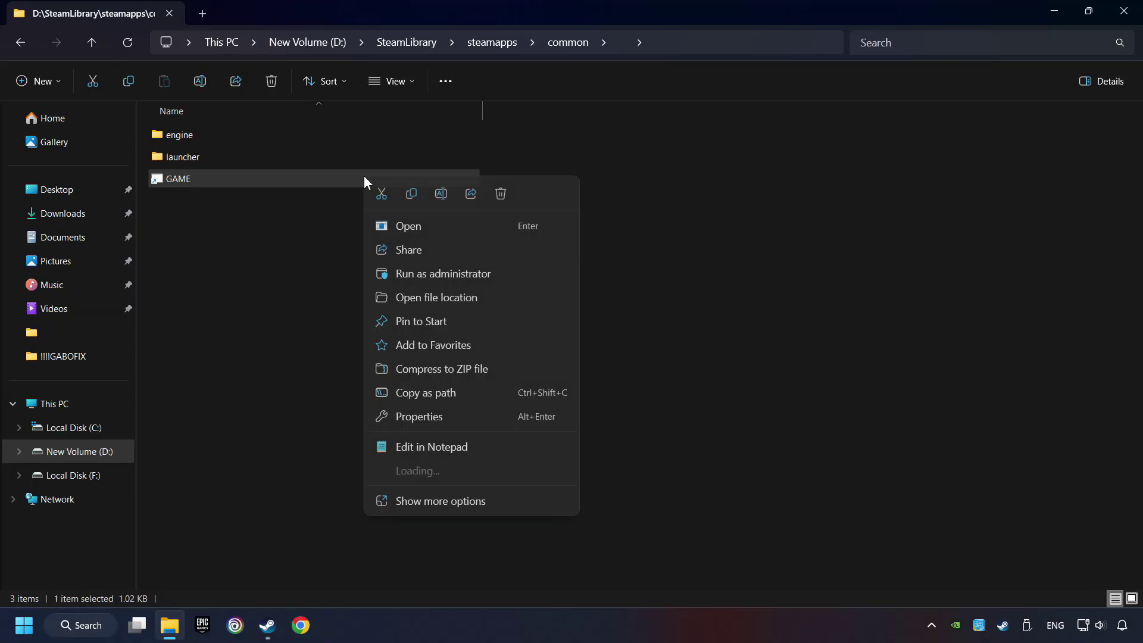
{"action": "left_click", "coordinate": [386, 417]}
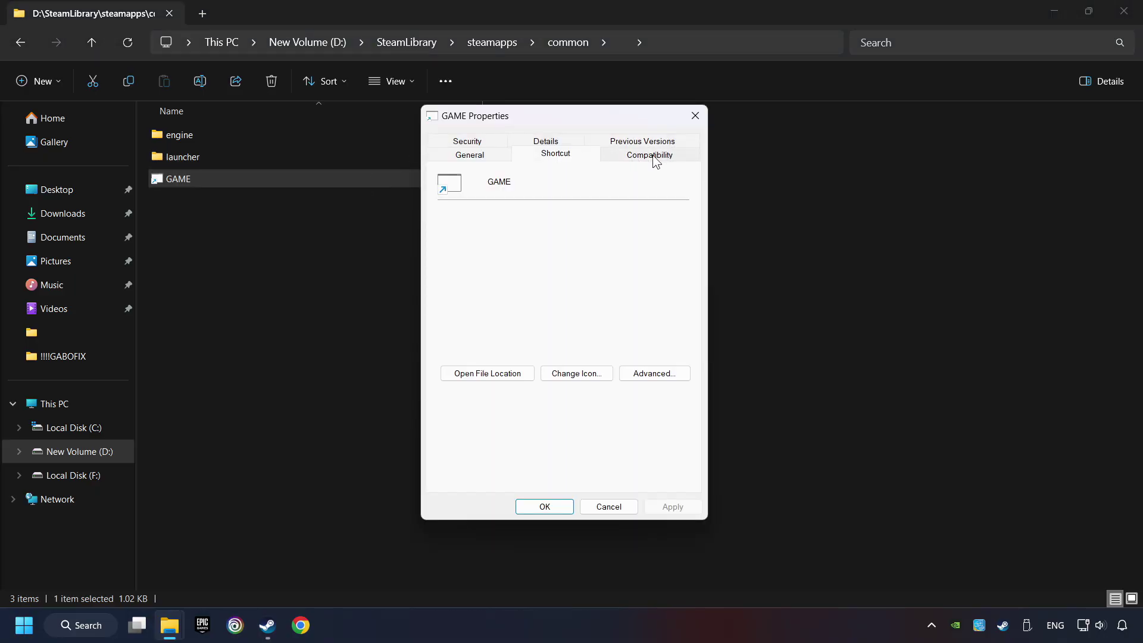
{"action": "left_click", "coordinate": [674, 155]}
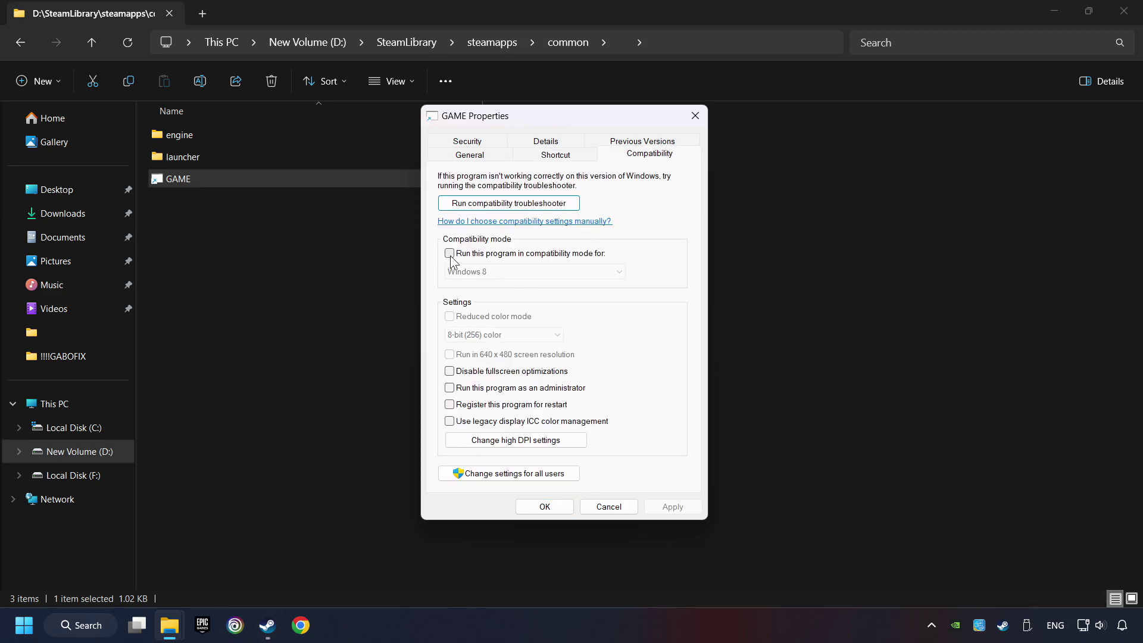
- Enable Windows 8 compatibility mode, disable fullscreen optimizations, run as administrator, and apply
{"action": "left_click", "coordinate": [542, 254]}
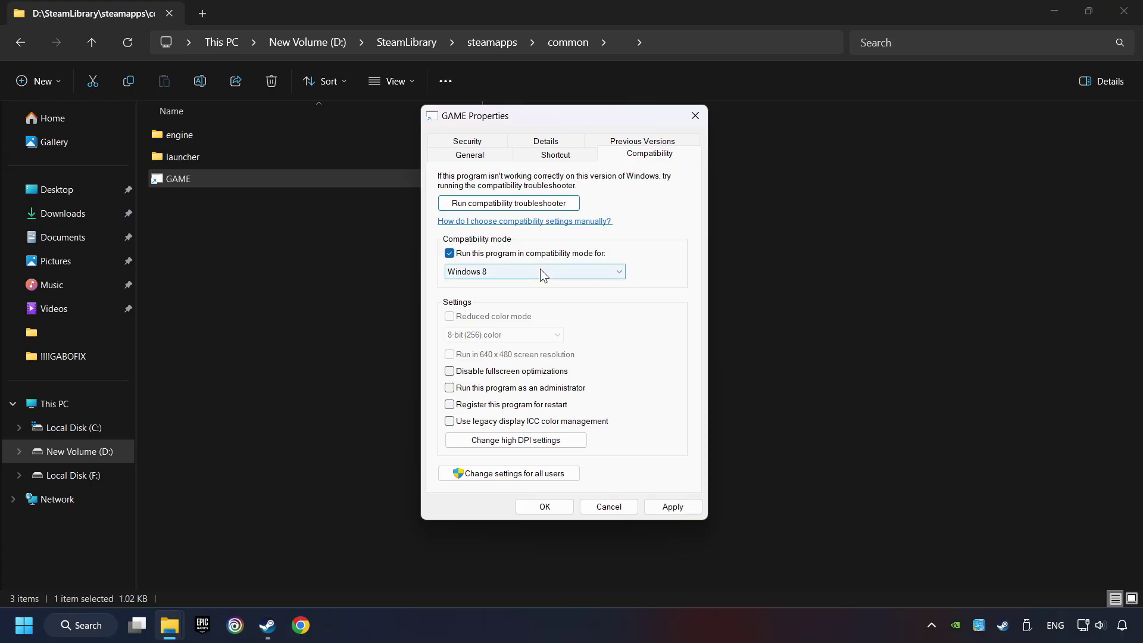
{"action": "left_click", "coordinate": [539, 271]}
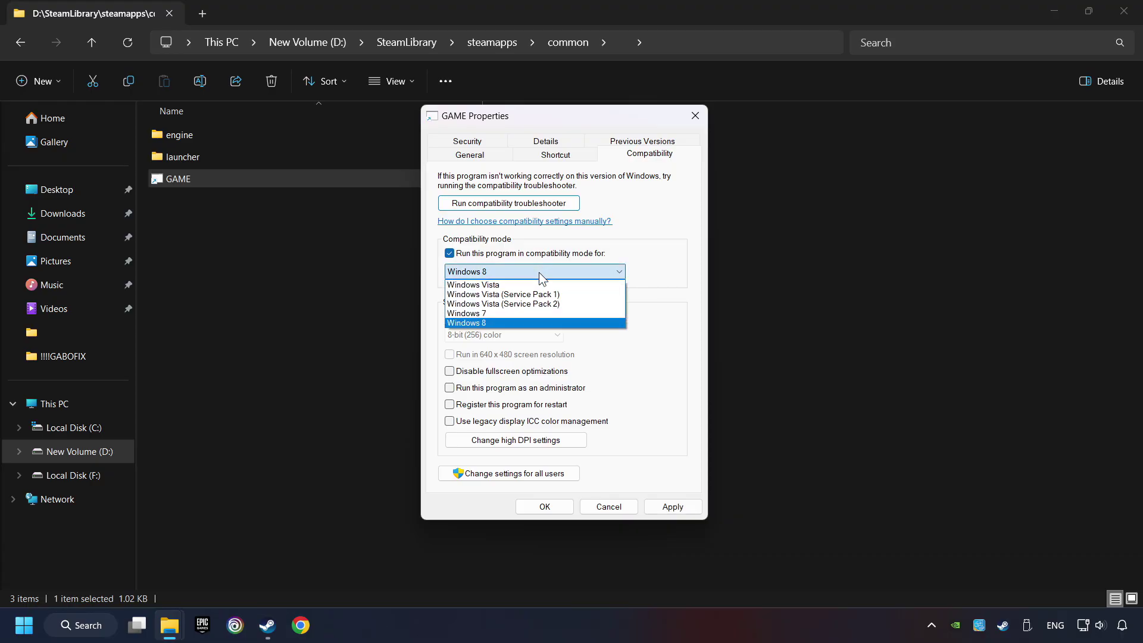
{"action": "left_click", "coordinate": [505, 322]}
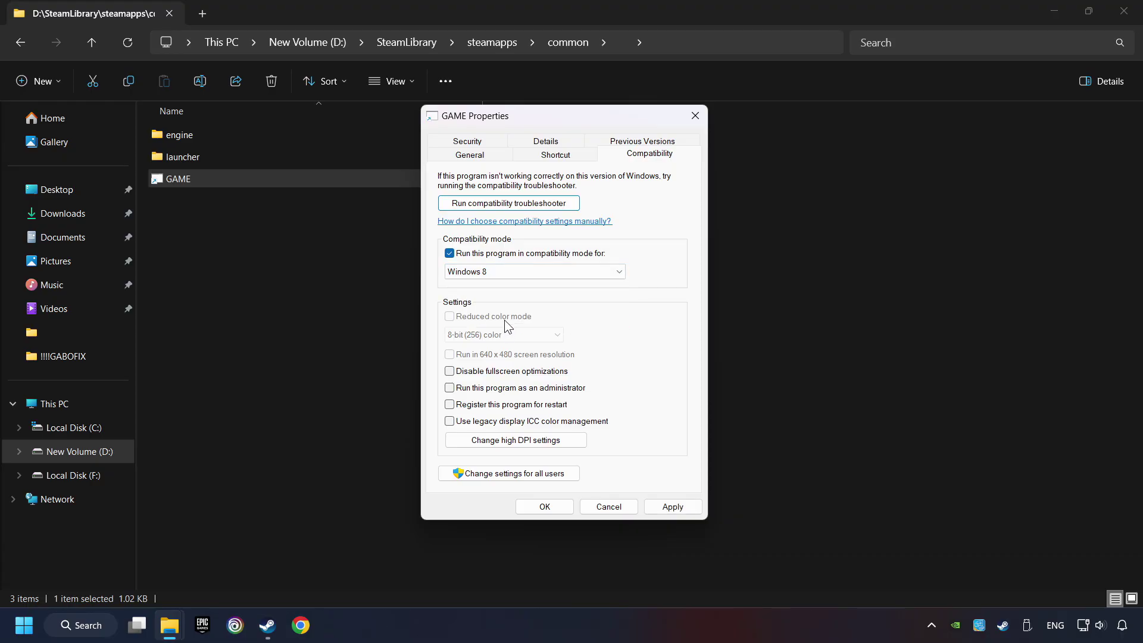
{"action": "left_click", "coordinate": [451, 372]}
{"action": "left_click", "coordinate": [450, 388]}
{"action": "left_click", "coordinate": [682, 508]}
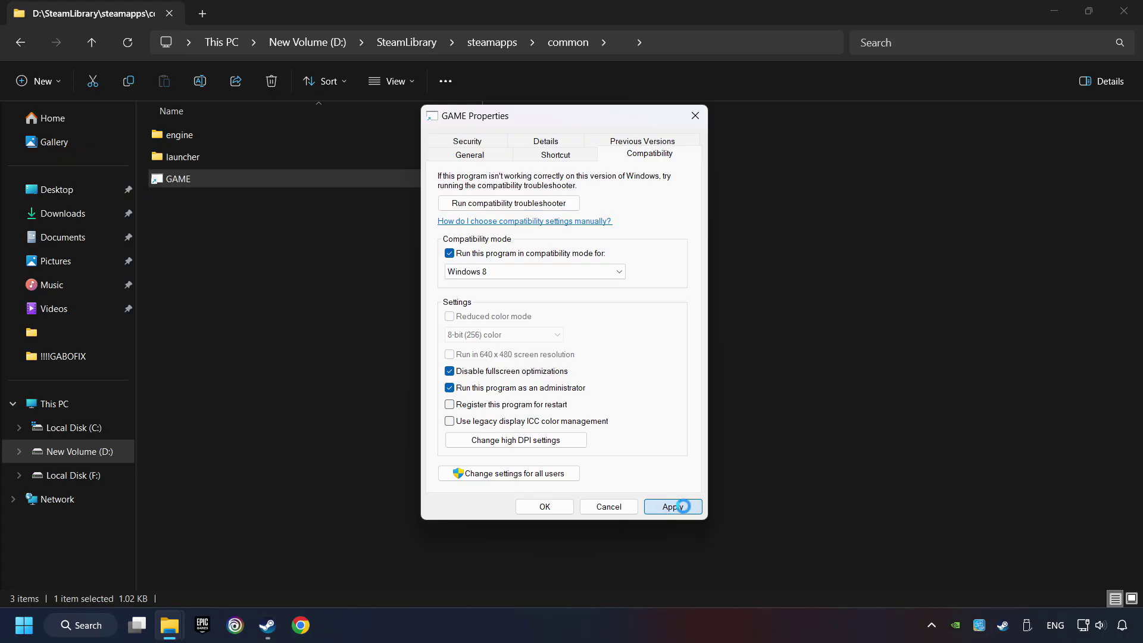
{"action": "left_click", "coordinate": [545, 506]}
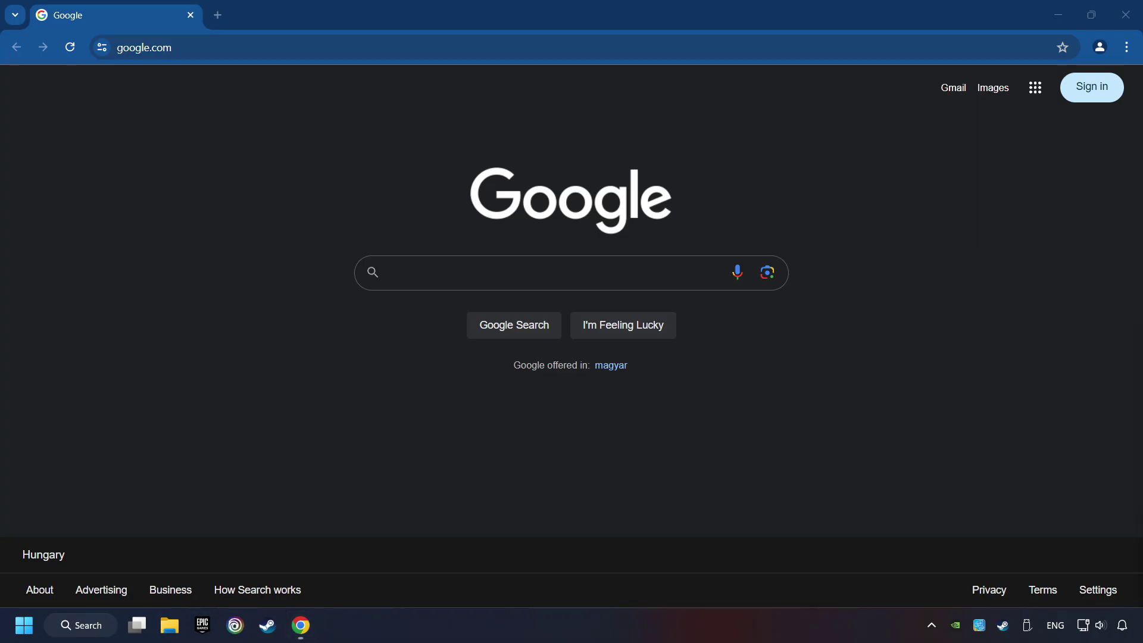
- Paste the DirectX End-User Runtime download link into Chrome's address bar and load the page
{"action": "left_click", "coordinate": [217, 47]}
{"action": "type", "text": "https://www.microsoft.com/en-us/download/details.aspx?id=35"}
{"action": "key", "text": "Return"}
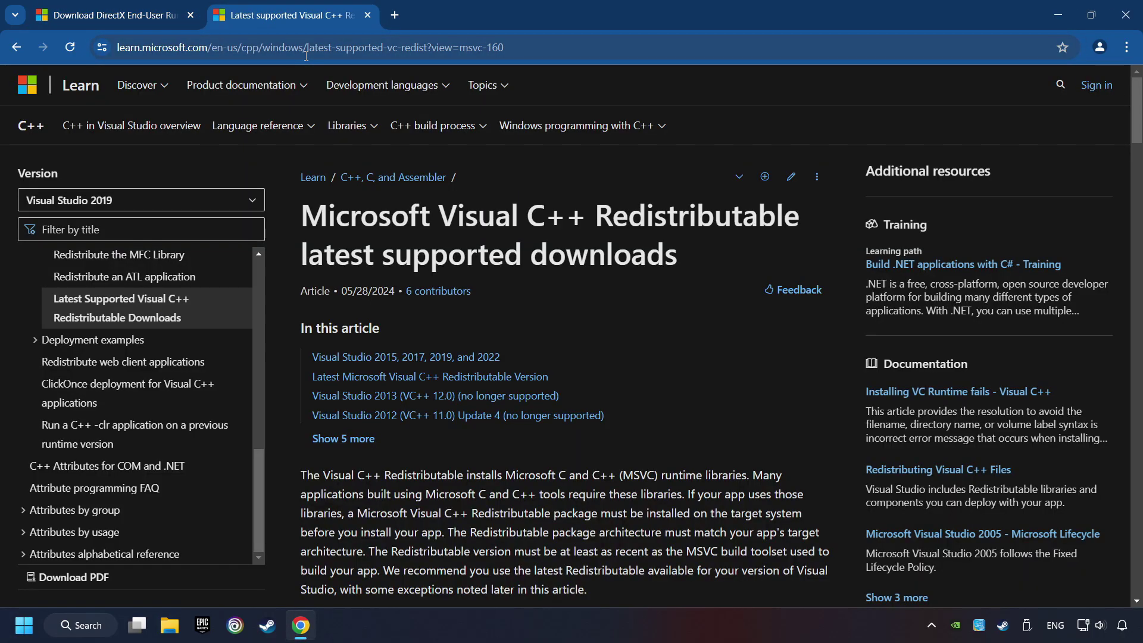
- Download the DirectX web installer from the DirectX End-User Runtime page
{"action": "left_click", "coordinate": [137, 13]}
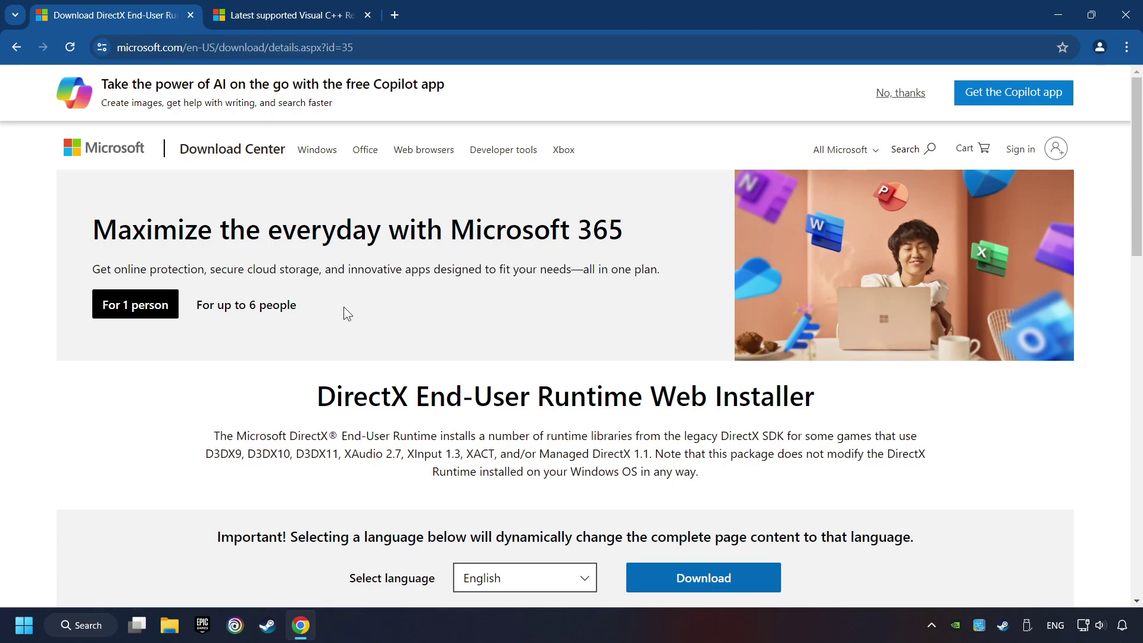
{"action": "scroll", "coordinate": [341, 308], "scroll_direction": "down", "scroll_amount": 1}
{"action": "scroll", "coordinate": [315, 326], "scroll_direction": "down", "scroll_amount": 1}
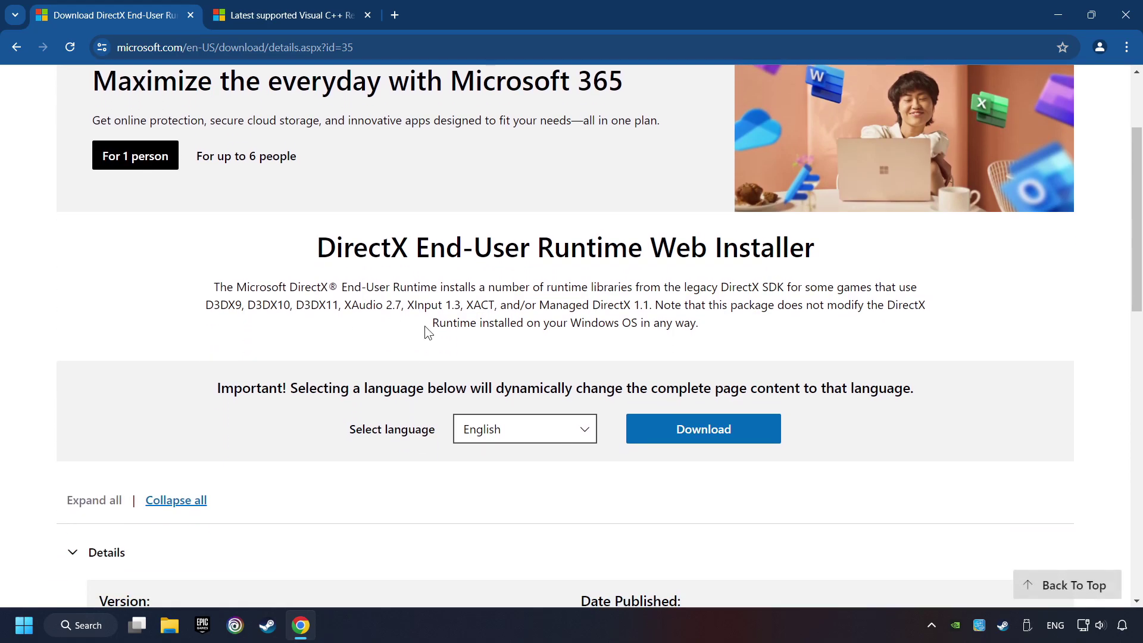
{"action": "left_click", "coordinate": [710, 434]}
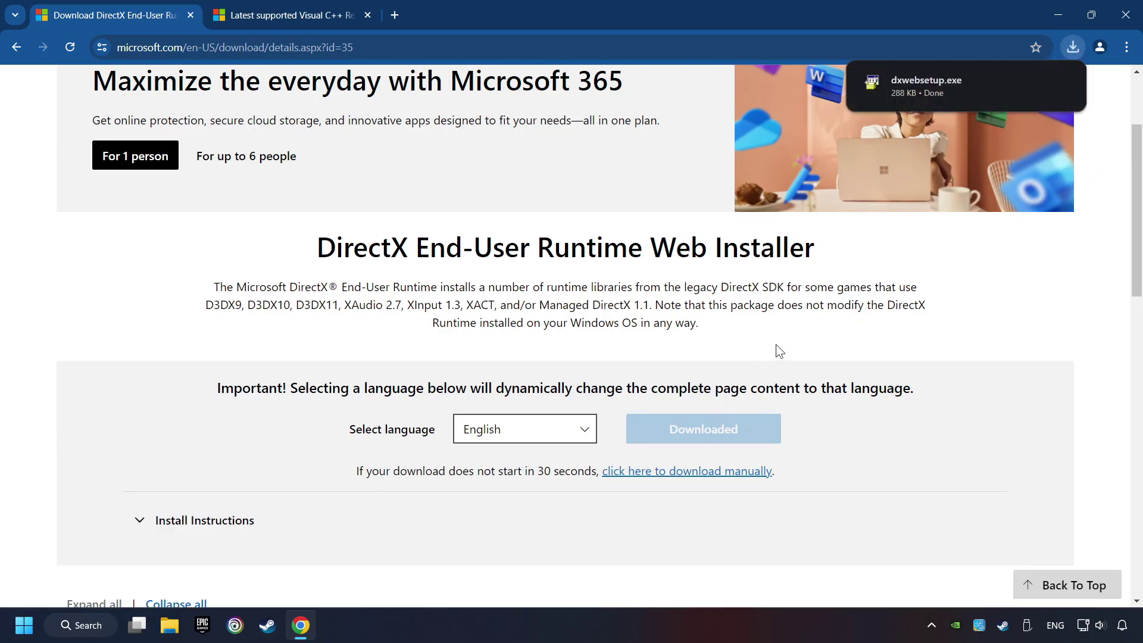
- Run dxwebsetup.exe, accept the license, decline the Bing Bar, and finish setup
{"action": "mouse_move", "coordinate": [892, 87]}
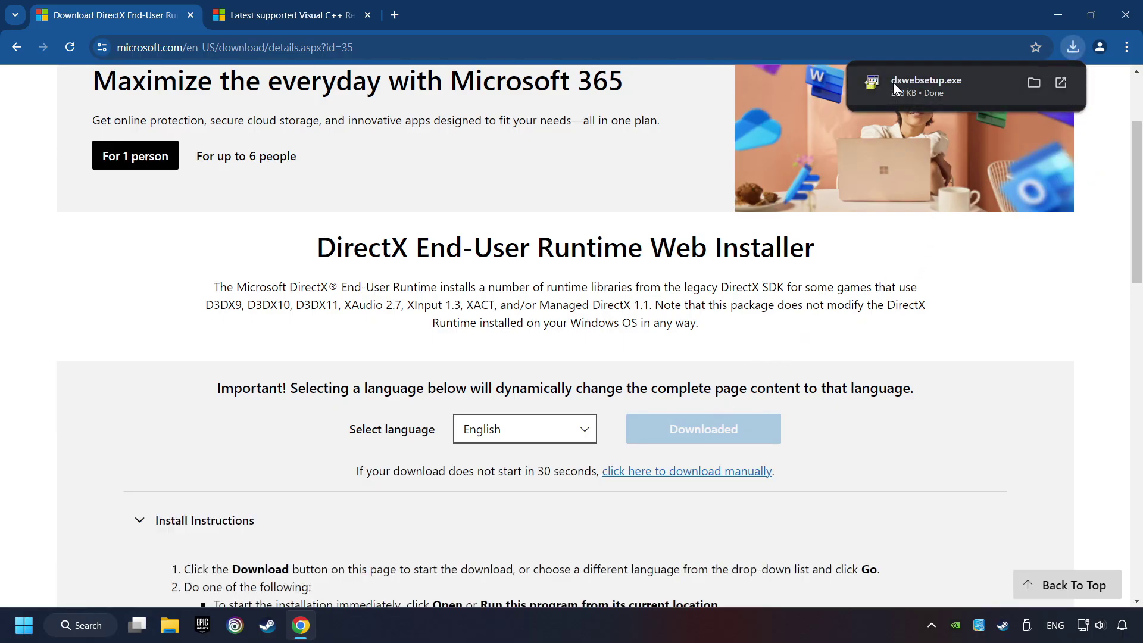
{"action": "left_click", "coordinate": [975, 85]}
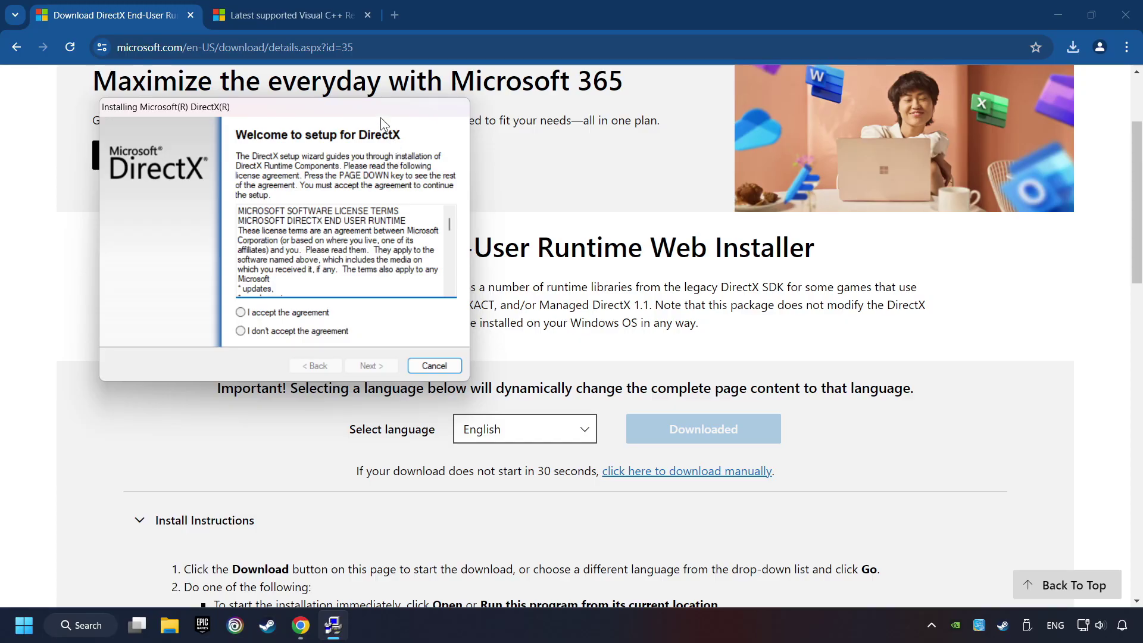
{"action": "left_click_drag", "start_coordinate": [380, 116], "coordinate": [661, 191]}
{"action": "left_click_drag", "start_coordinate": [732, 309], "coordinate": [545, 397]}
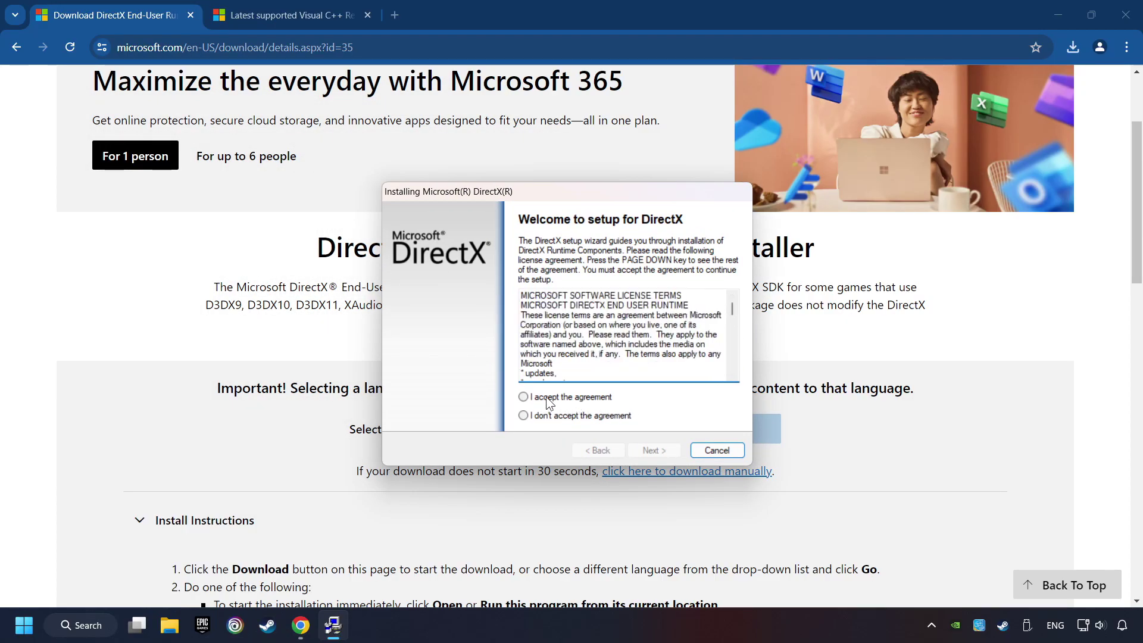
{"action": "left_click", "coordinate": [591, 398]}
{"action": "left_click", "coordinate": [654, 451]}
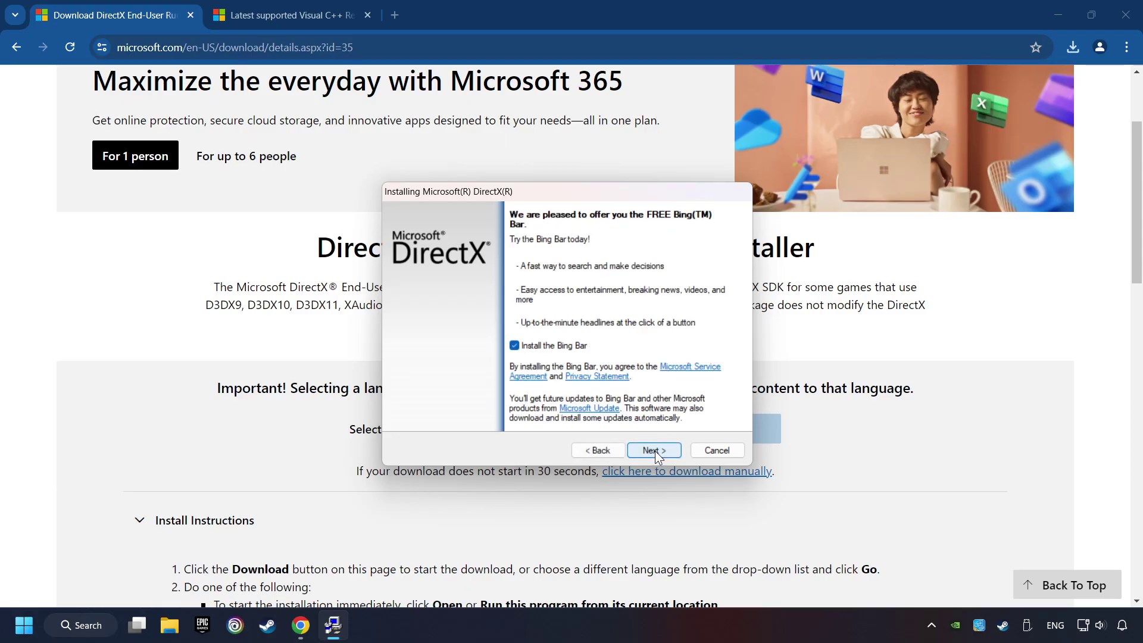
{"action": "left_click", "coordinate": [514, 345]}
{"action": "left_click", "coordinate": [658, 451]}
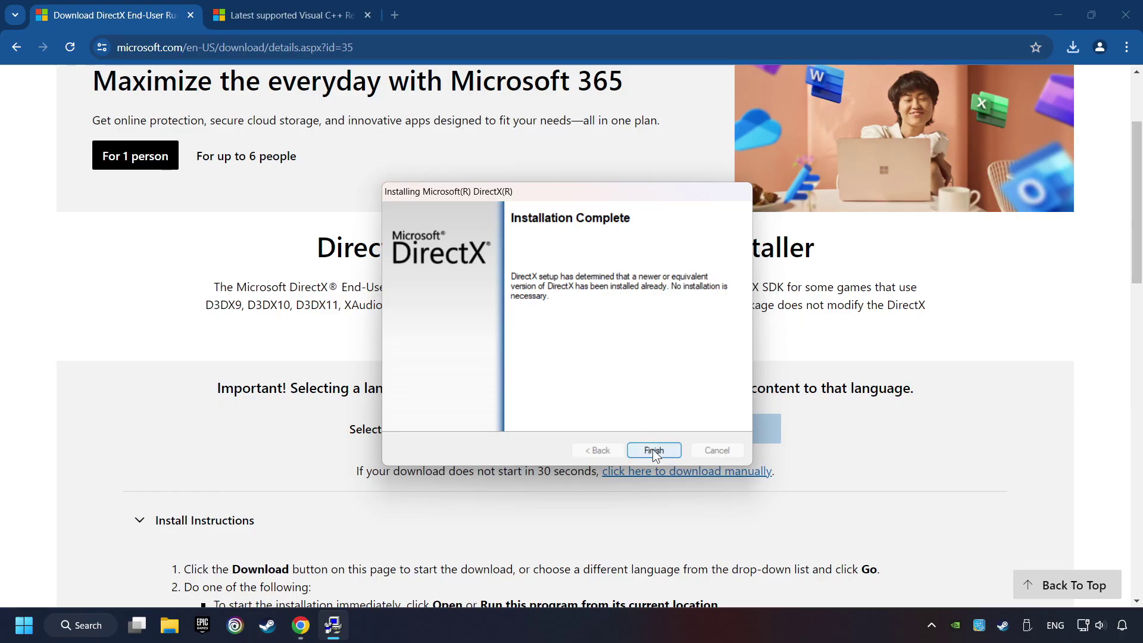
{"action": "left_click", "coordinate": [659, 450]}
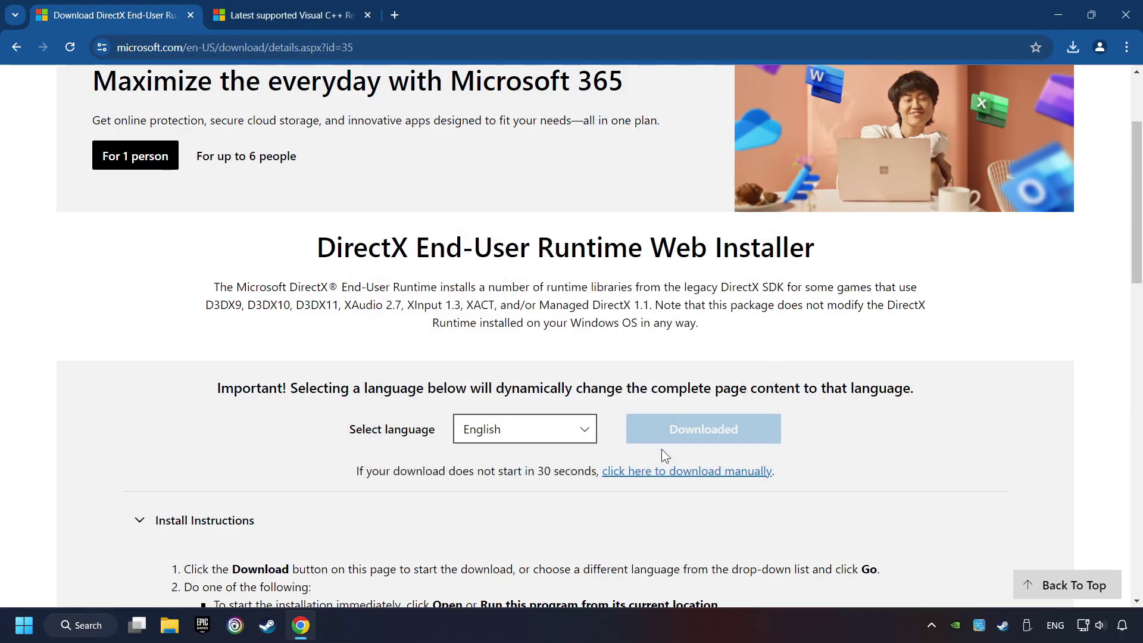
- Download the ARM64, x86 and x64 Visual C++ redistributable packages
{"action": "left_click", "coordinate": [291, 14]}
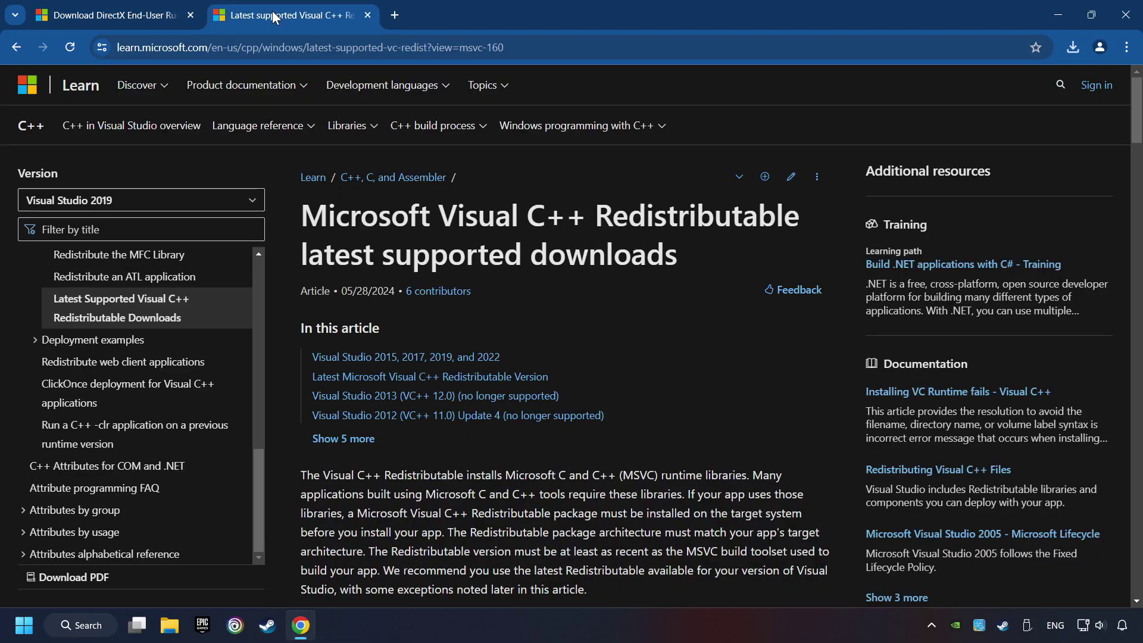
{"action": "scroll", "coordinate": [1121, 120], "scroll_direction": "down", "scroll_amount": 10}
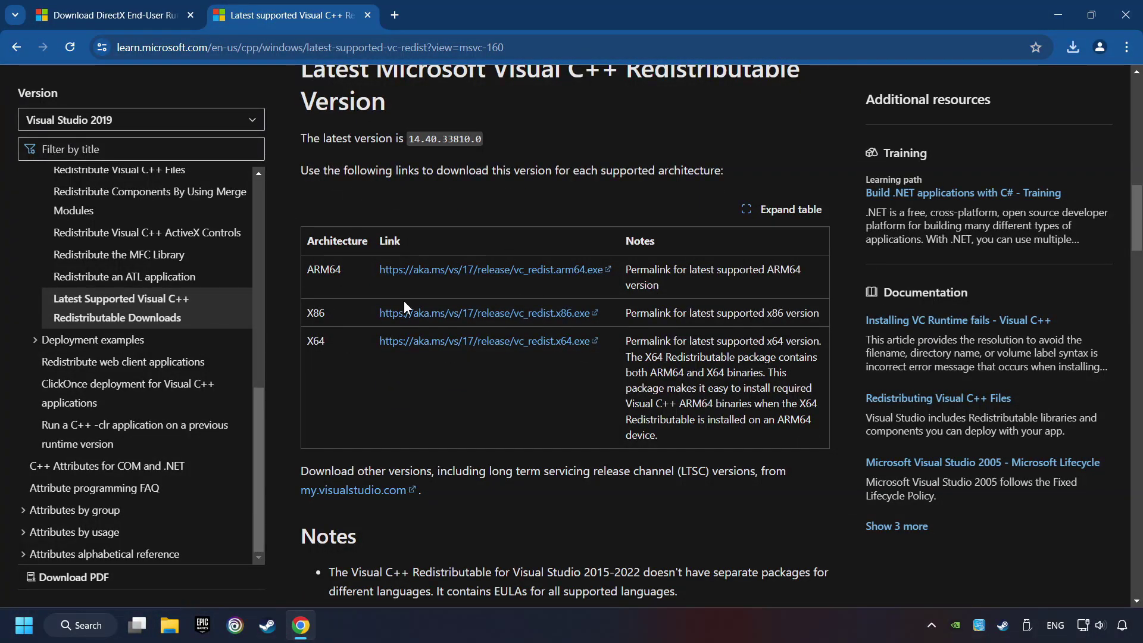
{"action": "left_click", "coordinate": [454, 271]}
{"action": "left_click", "coordinate": [460, 324]}
{"action": "left_click", "coordinate": [506, 341]}
- Run VC_redist.arm64.exe, agree to the license terms, and start the install
{"action": "left_click", "coordinate": [1072, 50]}
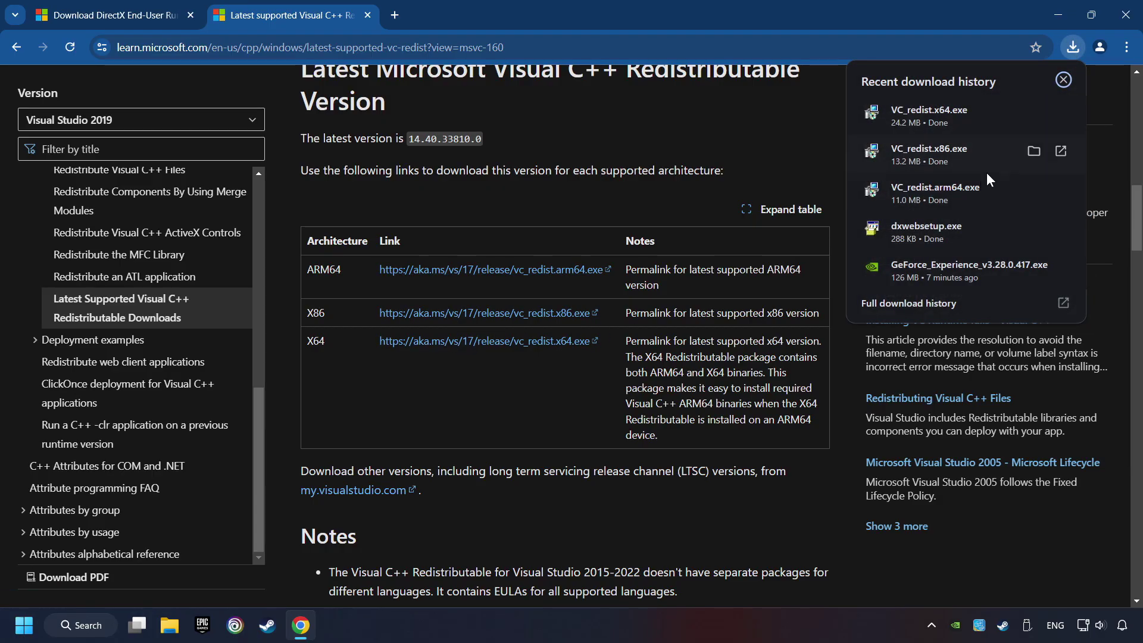
{"action": "left_click", "coordinate": [954, 187]}
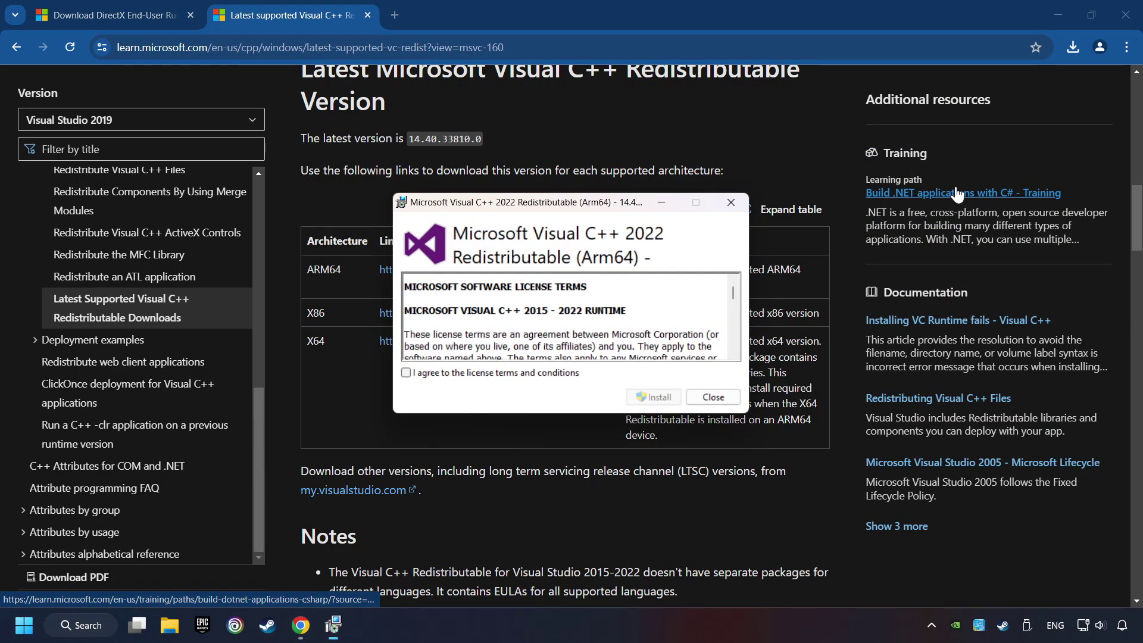
{"action": "left_click_drag", "start_coordinate": [737, 304], "coordinate": [734, 352]}
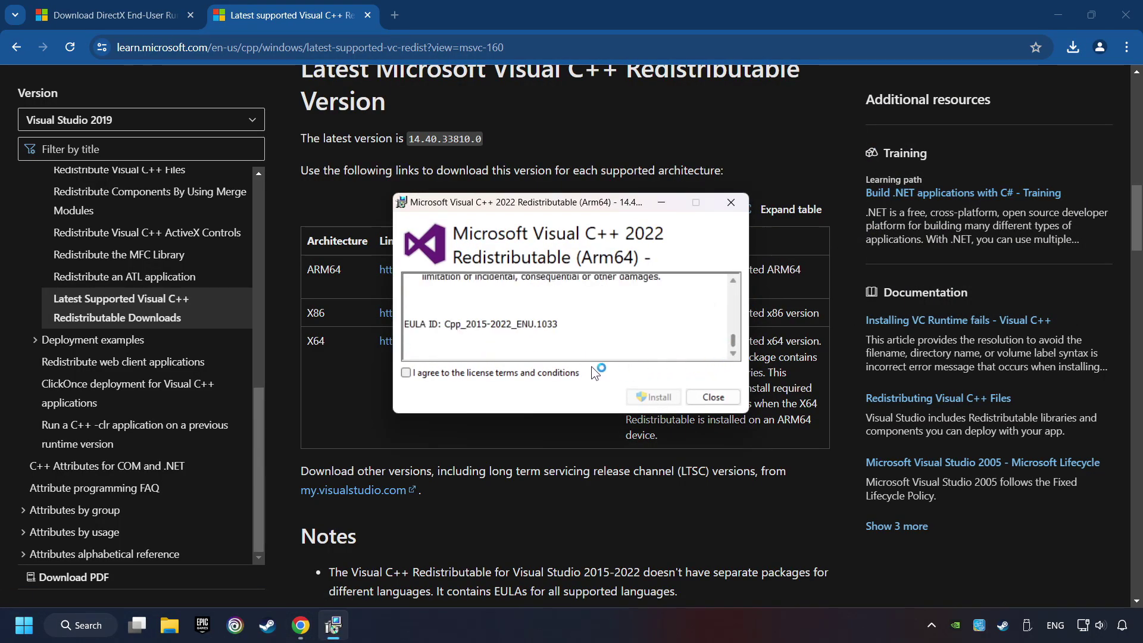
{"action": "left_click", "coordinate": [432, 373]}
{"action": "left_click", "coordinate": [669, 398]}
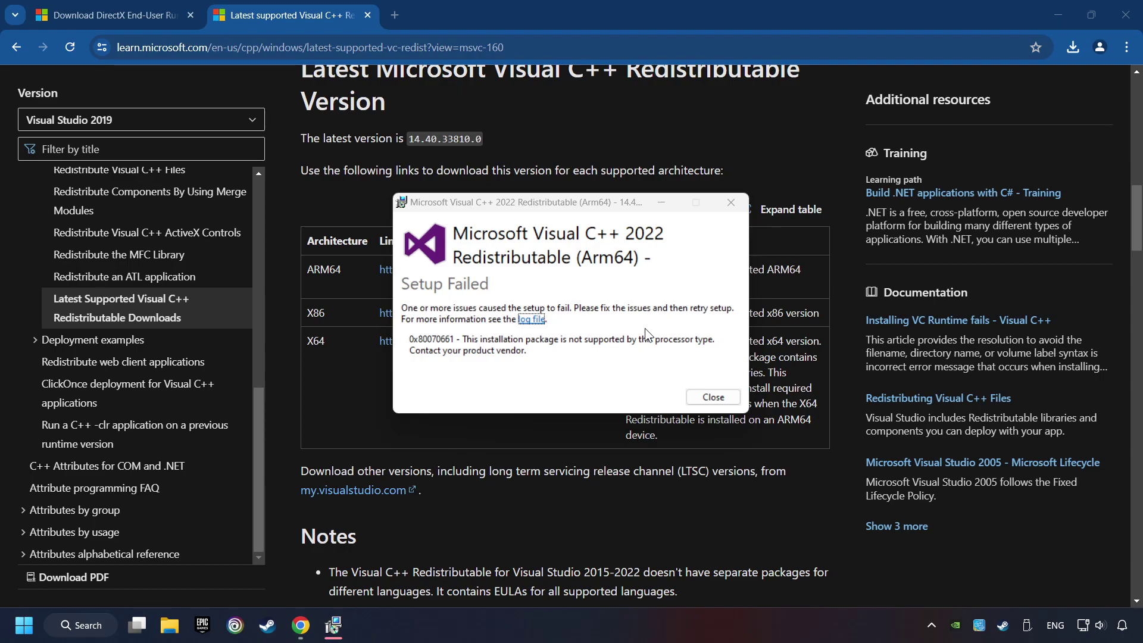
- Dismiss the ARM64 failure, then install VC_redist.x86.exe and VC_redist.x64.exe (14.40.33810)
{"action": "left_click", "coordinate": [712, 396]}
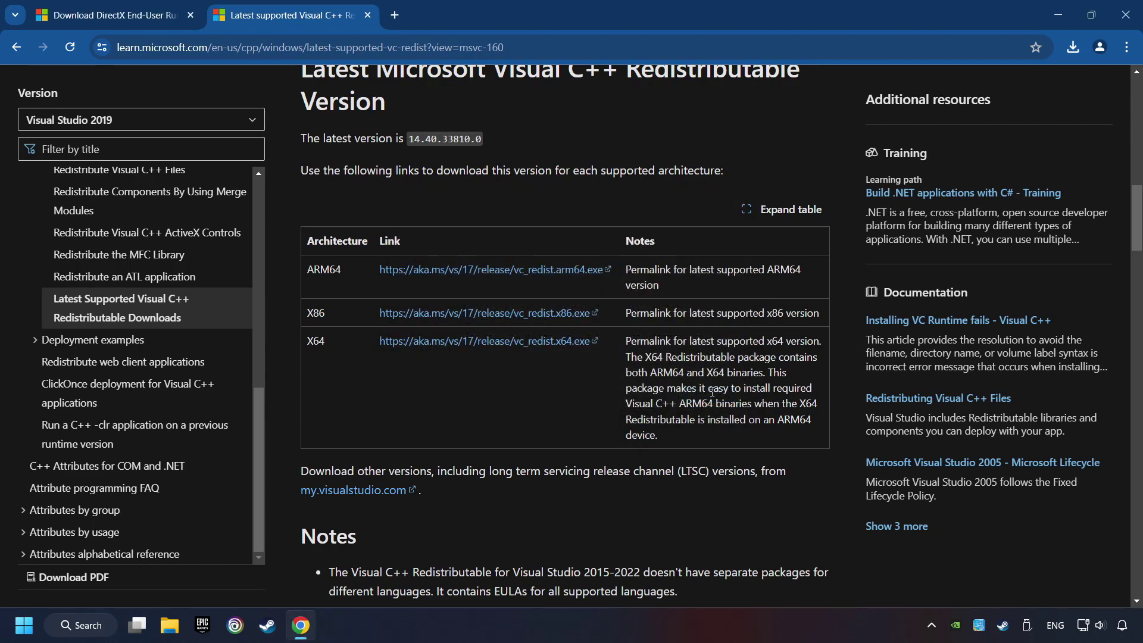
{"action": "left_click", "coordinate": [1073, 47]}
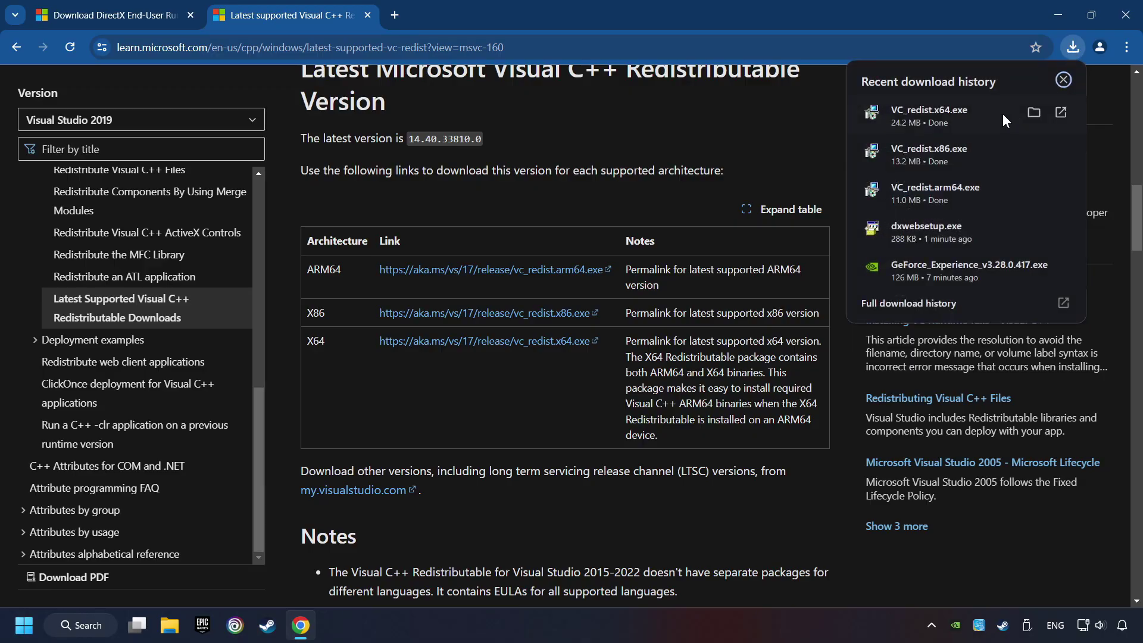
{"action": "left_click", "coordinate": [954, 146]}
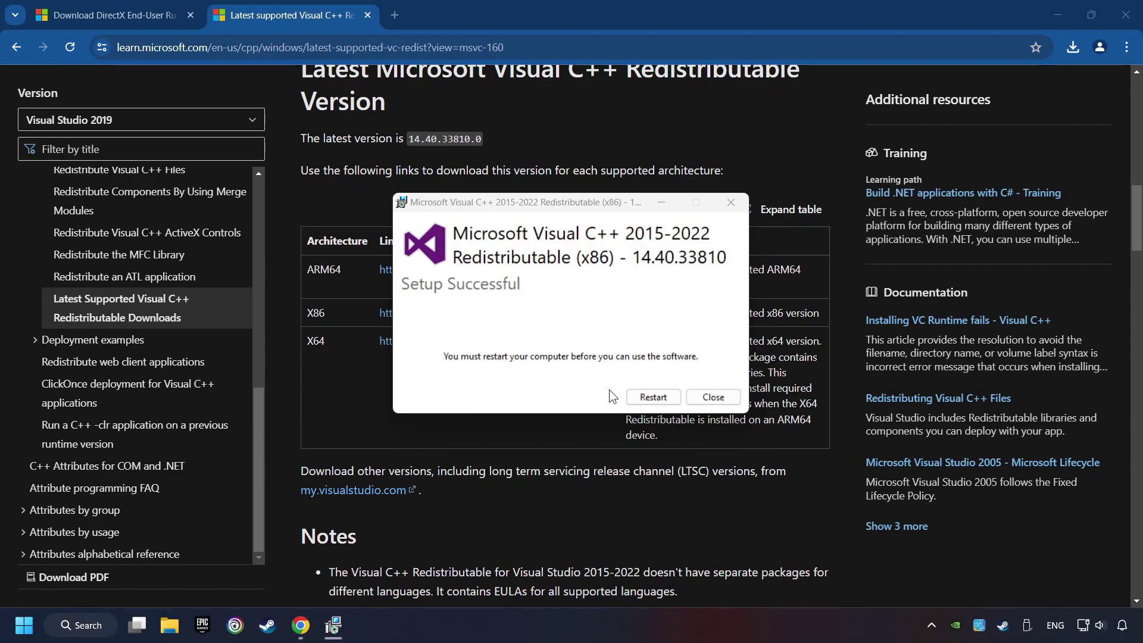
{"action": "left_click", "coordinate": [713, 397]}
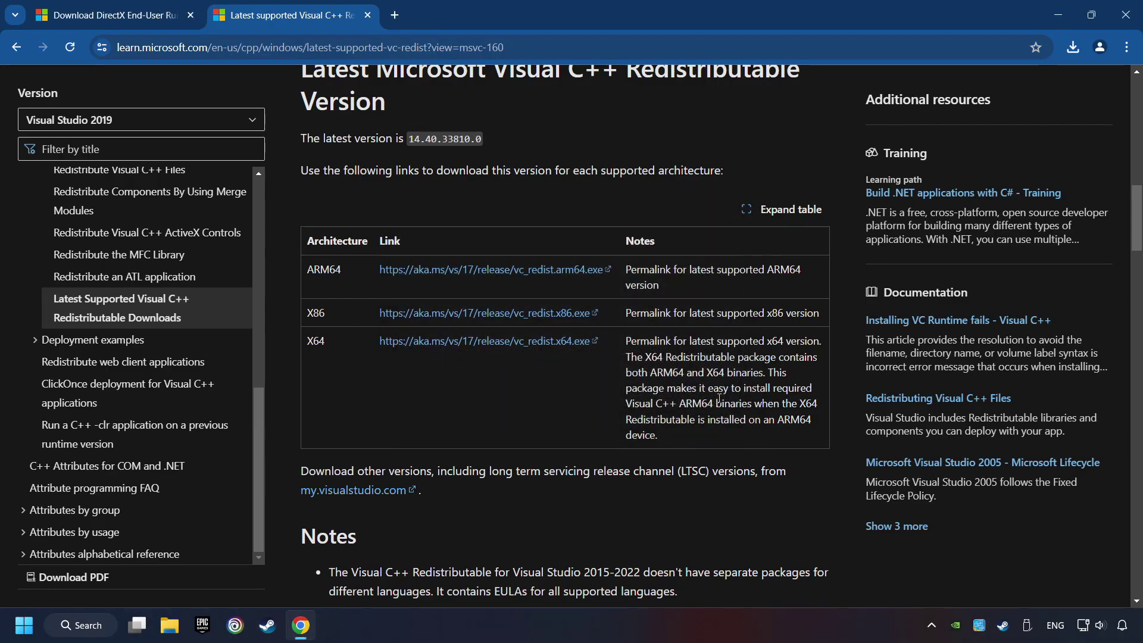
{"action": "left_click", "coordinate": [1071, 48]}
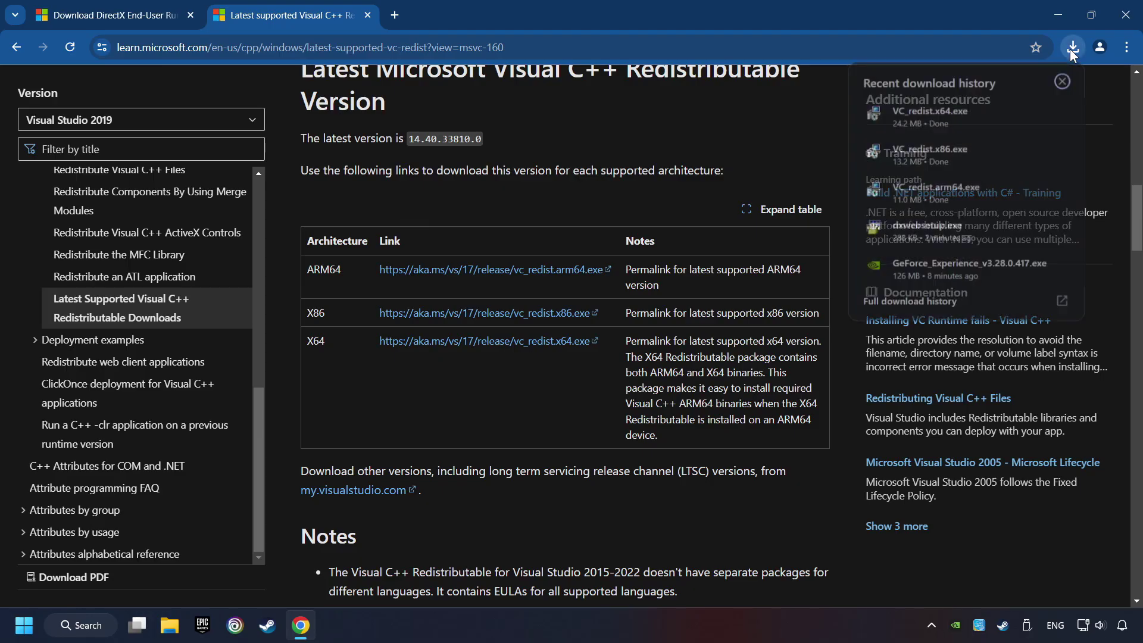
{"action": "left_click", "coordinate": [976, 108]}
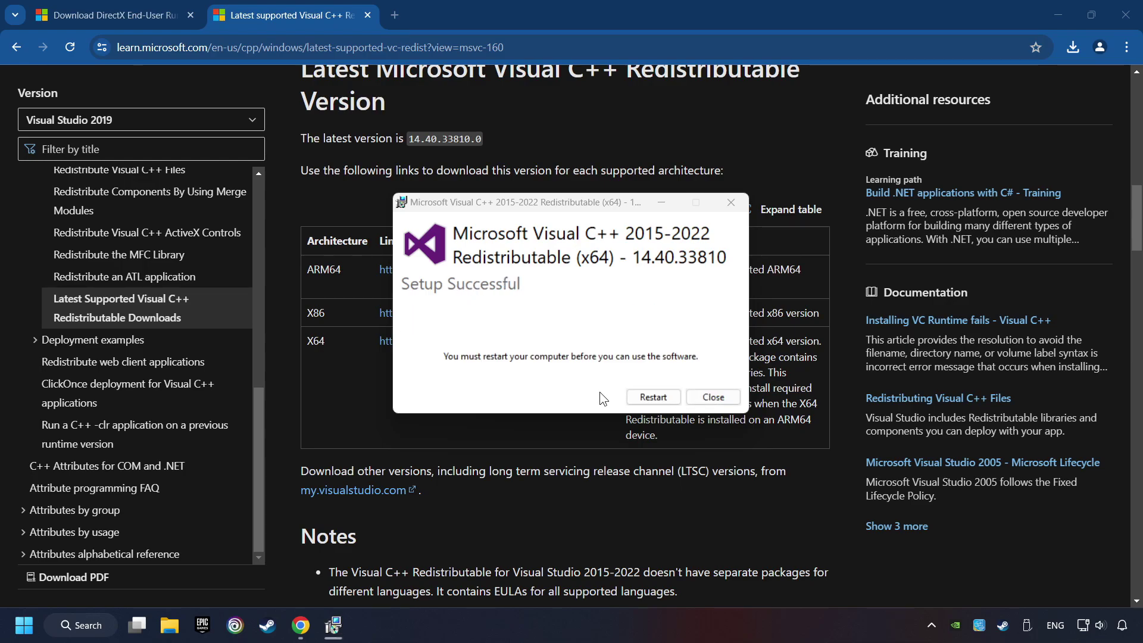
- Restart after the installs, then check Windows Update until it reports up to date
{"action": "left_click", "coordinate": [653, 397]}
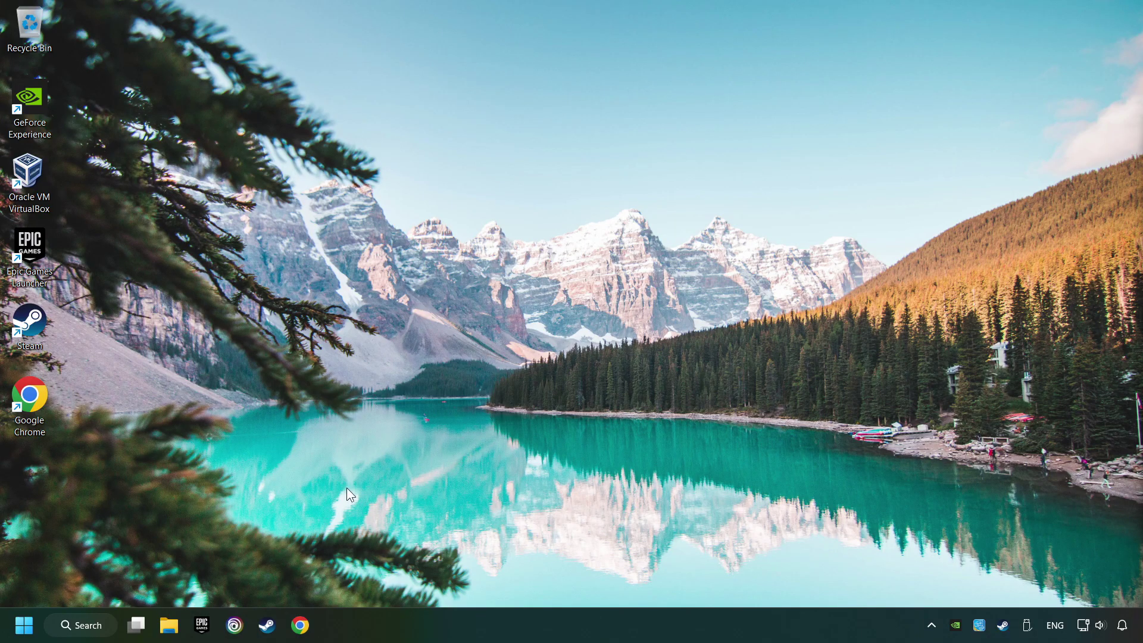
{"action": "left_click", "coordinate": [101, 625]}
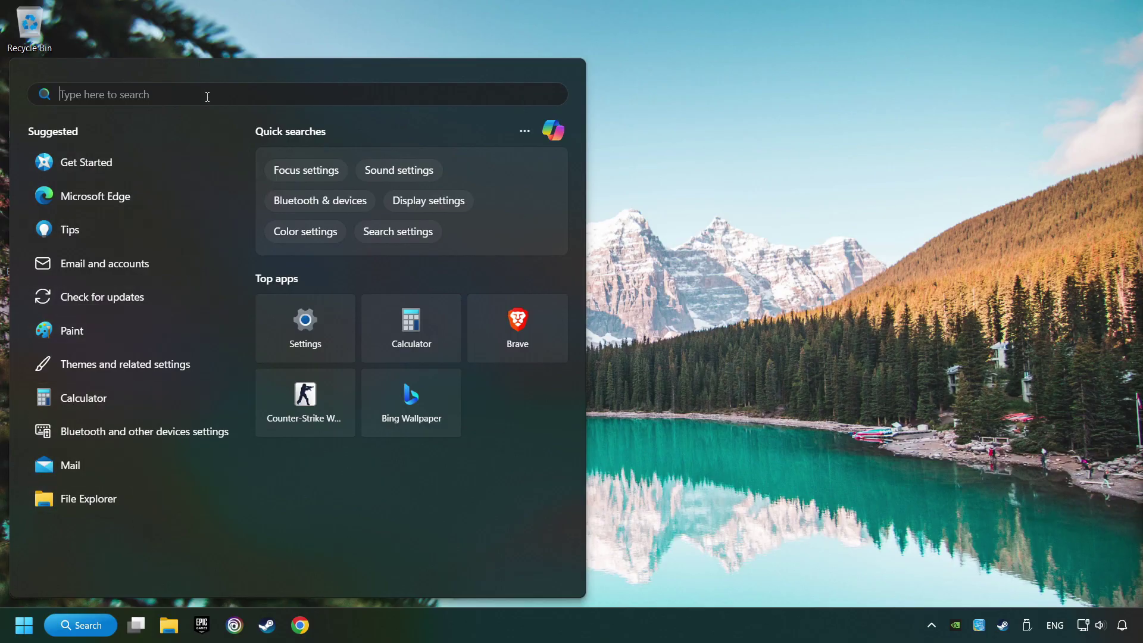
{"action": "type", "text": "updates"}
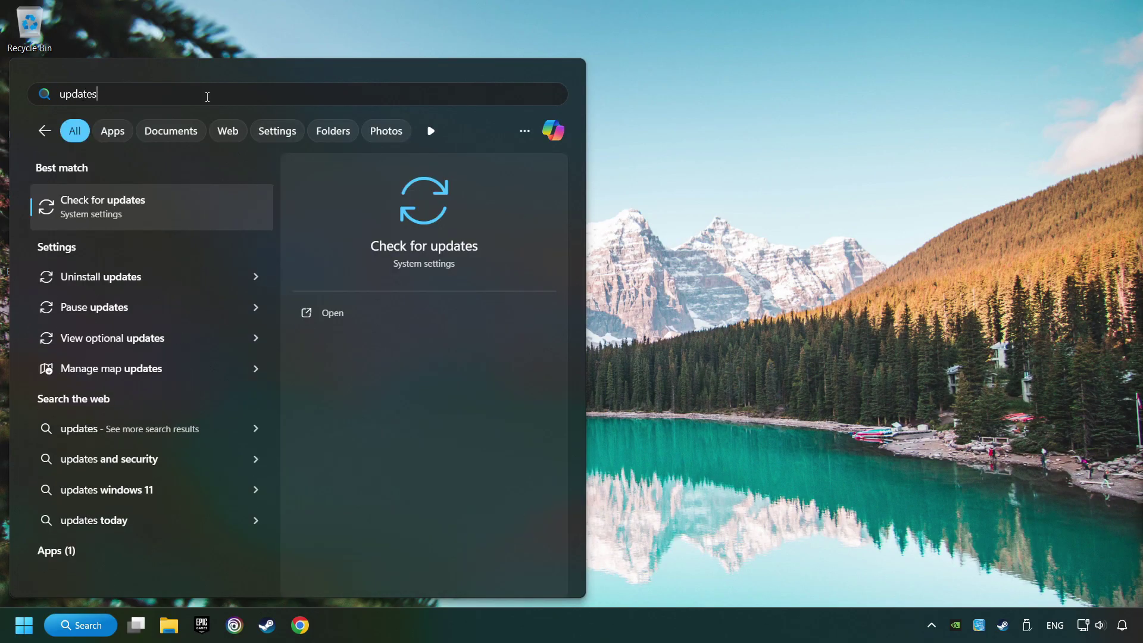
{"action": "left_click", "coordinate": [206, 211]}
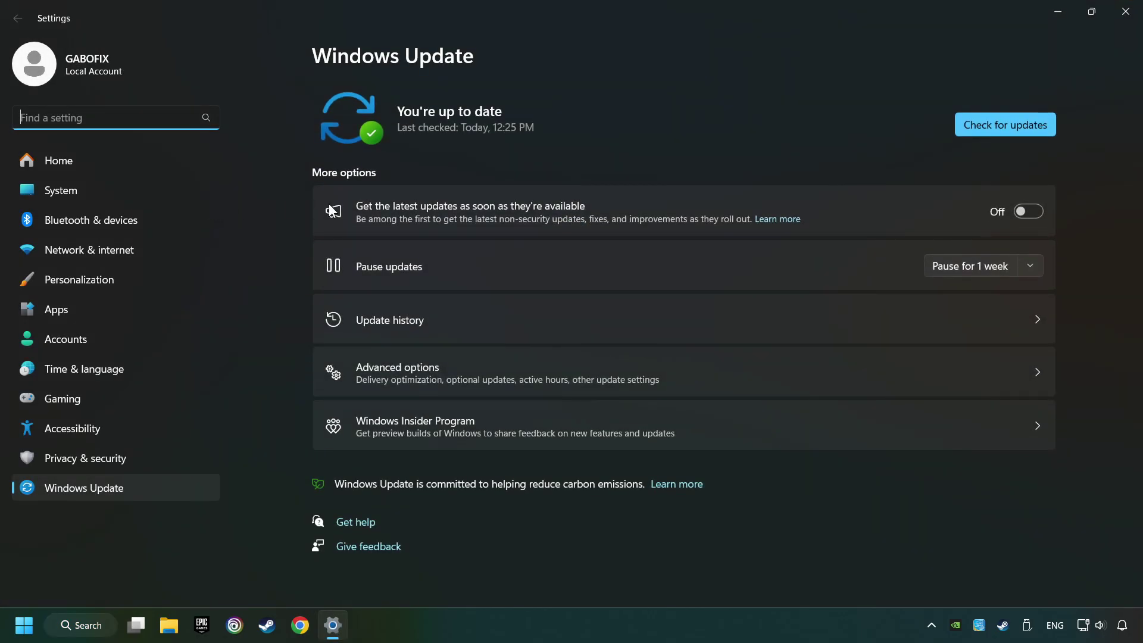
{"action": "left_click", "coordinate": [991, 127]}
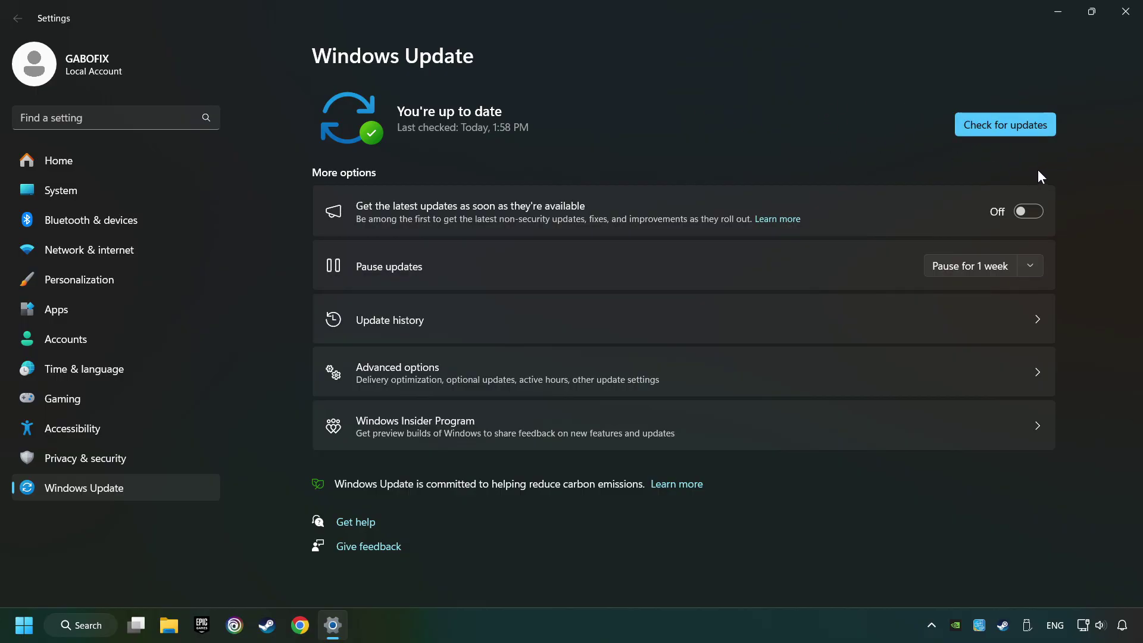
{"action": "left_click", "coordinate": [1125, 13]}
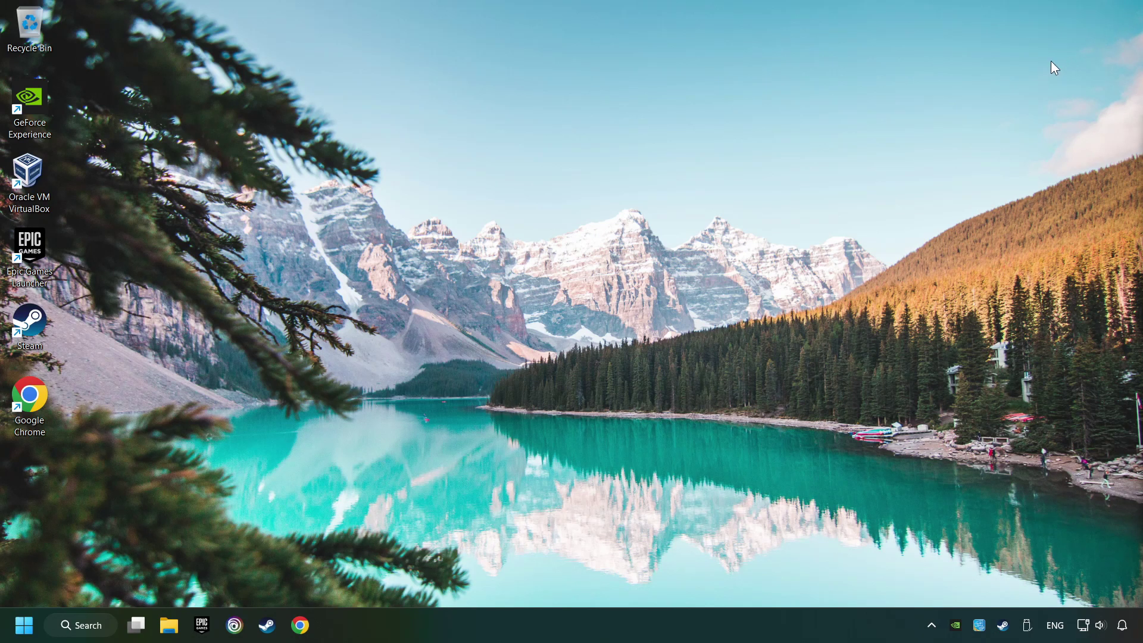
- In Task Manager's Startup apps, disable Microsoft To Do and Microsoft Teams (personal)
{"action": "right_click", "coordinate": [581, 620]}
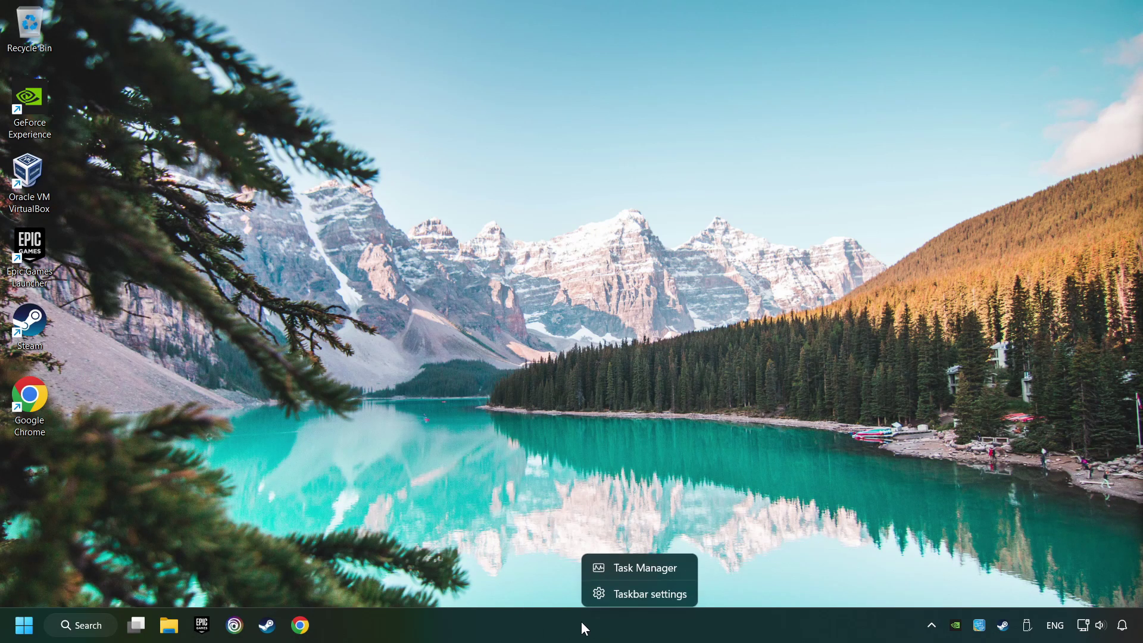
{"action": "left_click", "coordinate": [662, 573]}
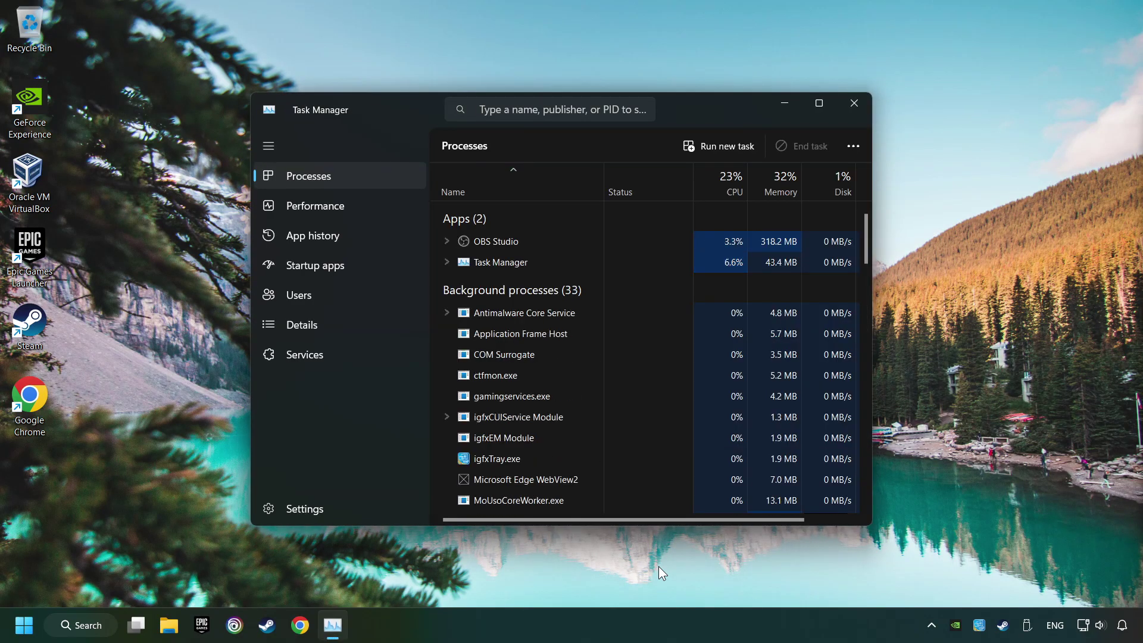
{"action": "left_click", "coordinate": [367, 265]}
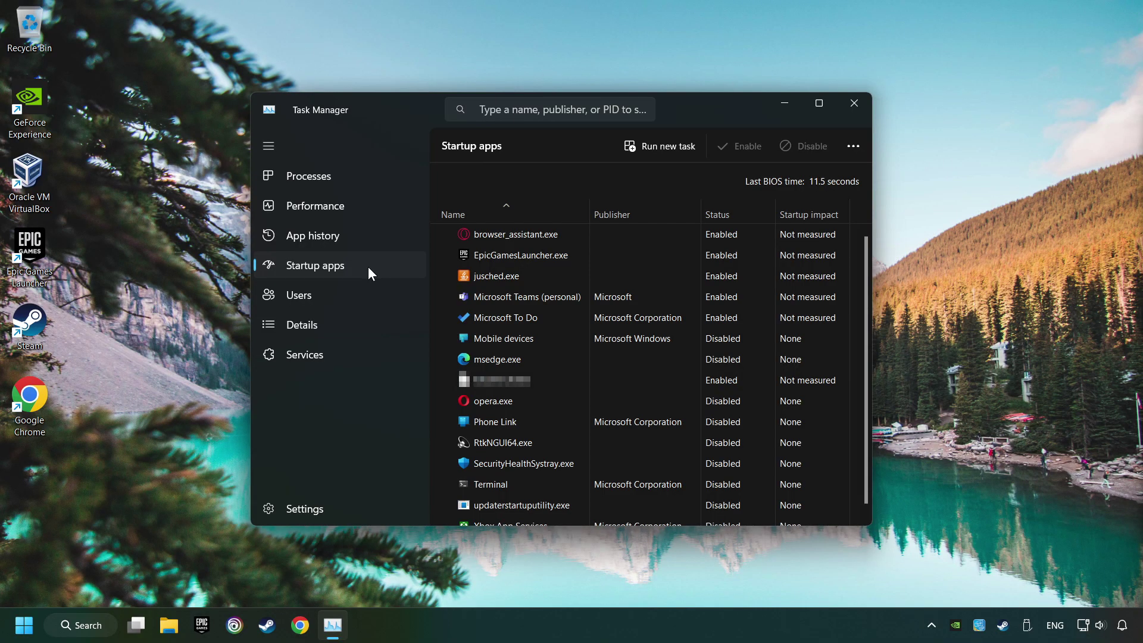
{"action": "left_click", "coordinate": [632, 315]}
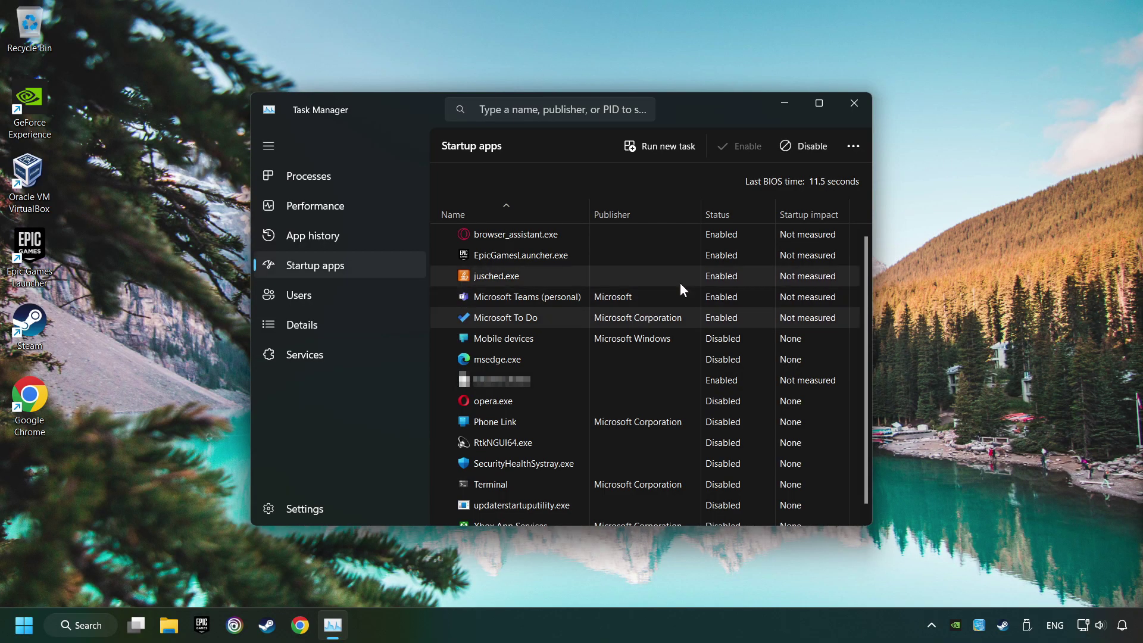
{"action": "left_click", "coordinate": [798, 145]}
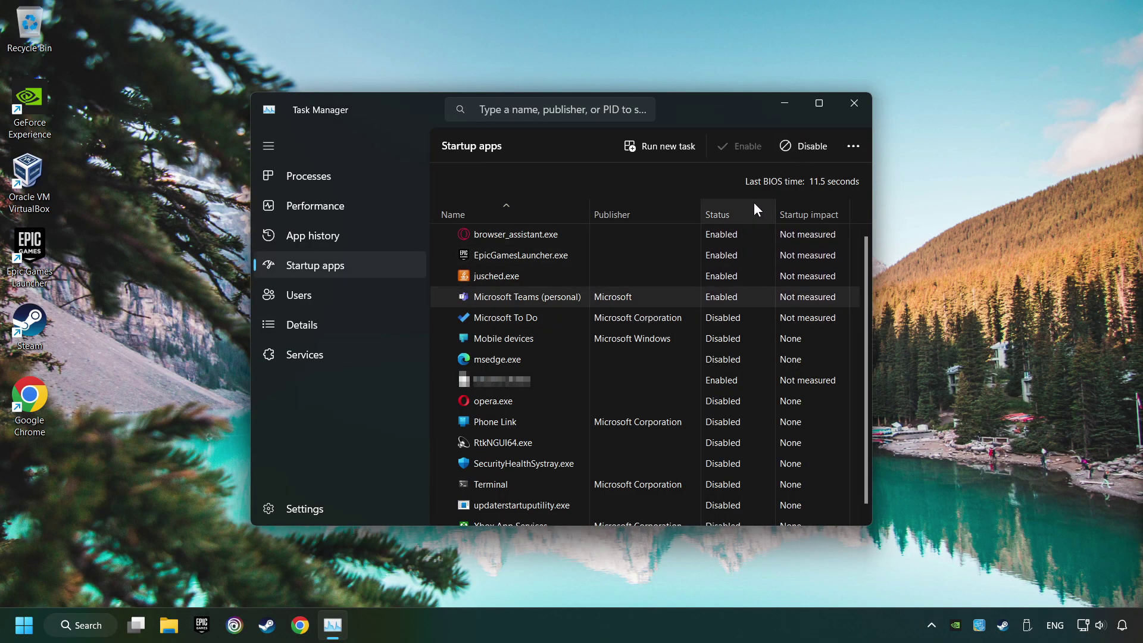
{"action": "left_click", "coordinate": [792, 145]}
- Disable jusched.exe, EpicGamesLauncher.exe and browser_assistant.exe at startup, then close Task Manager
{"action": "left_click", "coordinate": [677, 272]}
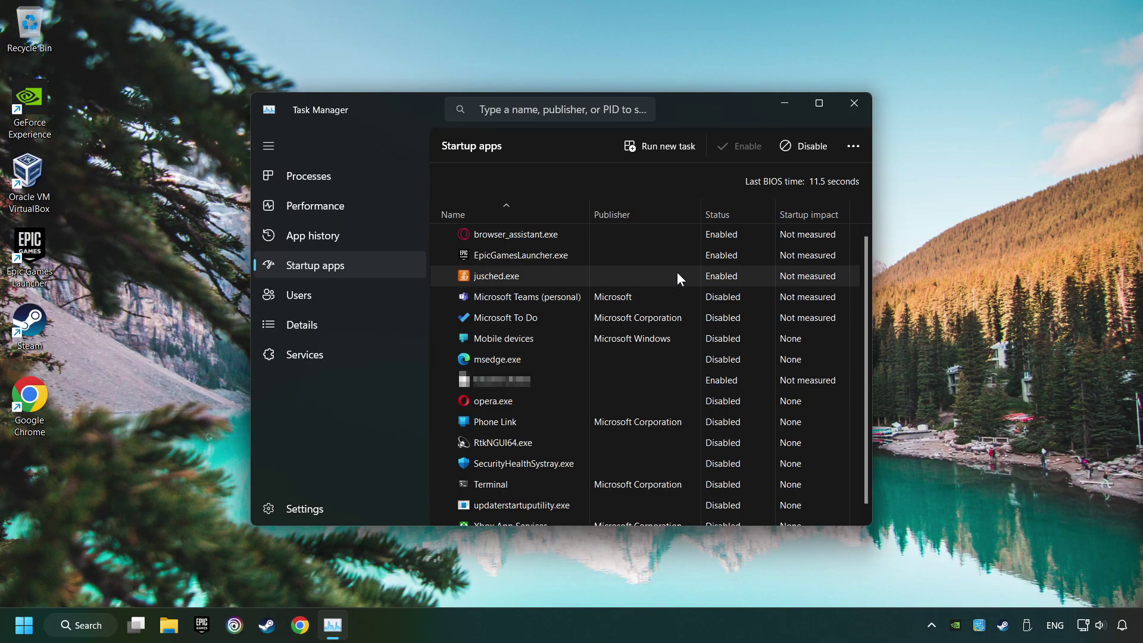
{"action": "left_click", "coordinate": [780, 145]}
{"action": "left_click", "coordinate": [685, 257]}
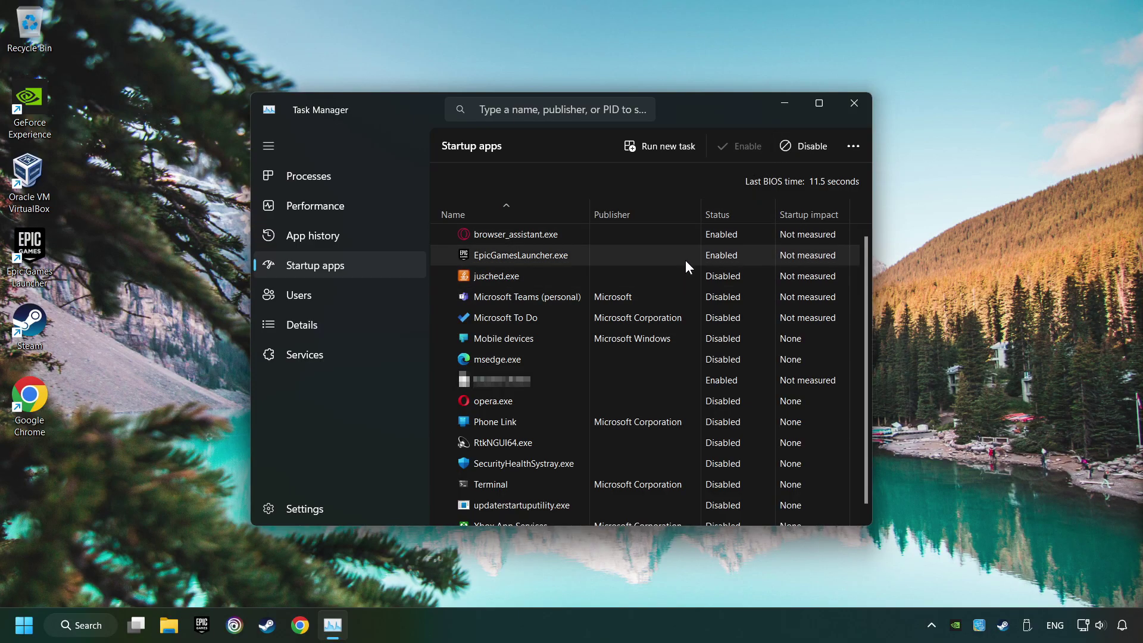
{"action": "left_click", "coordinate": [792, 150]}
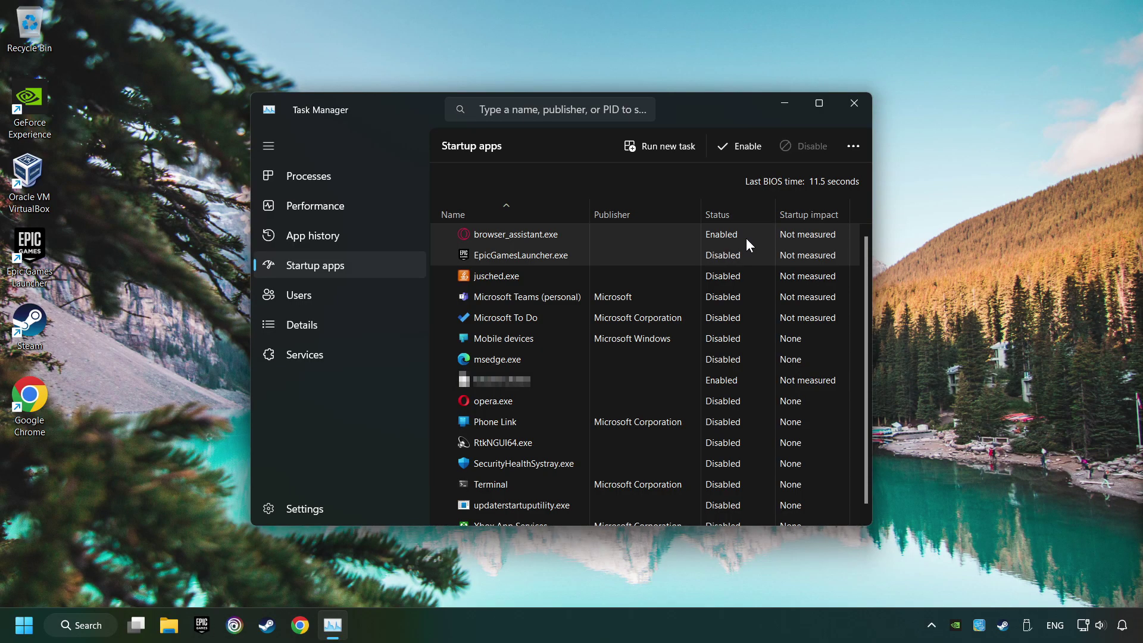
{"action": "left_click", "coordinate": [746, 238]}
{"action": "left_click", "coordinate": [805, 151]}
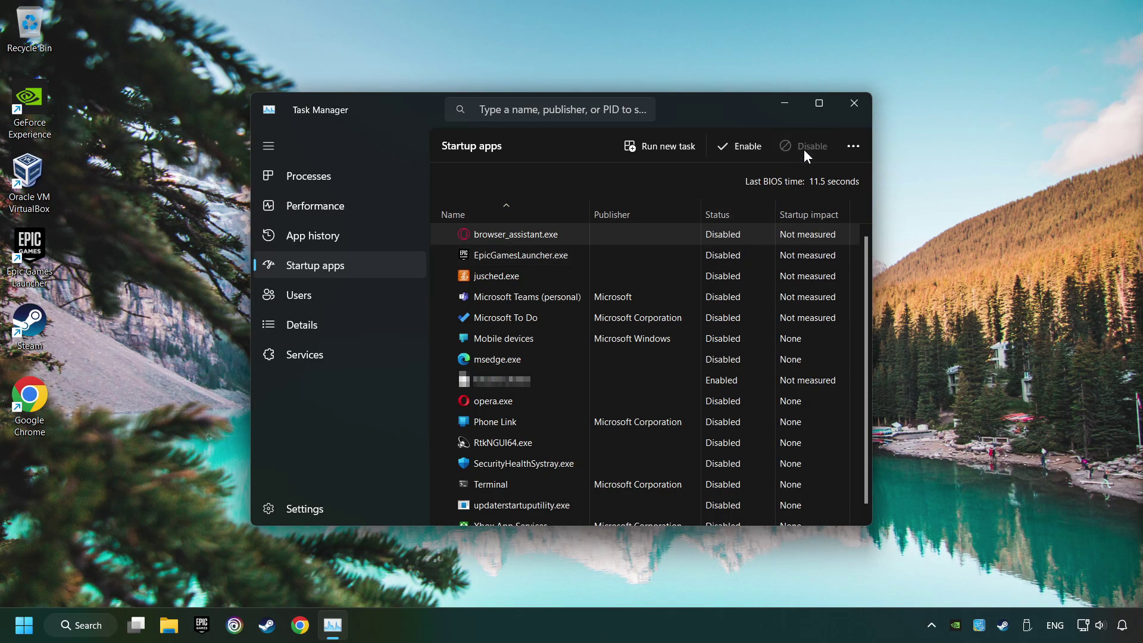
{"action": "left_click", "coordinate": [853, 104]}
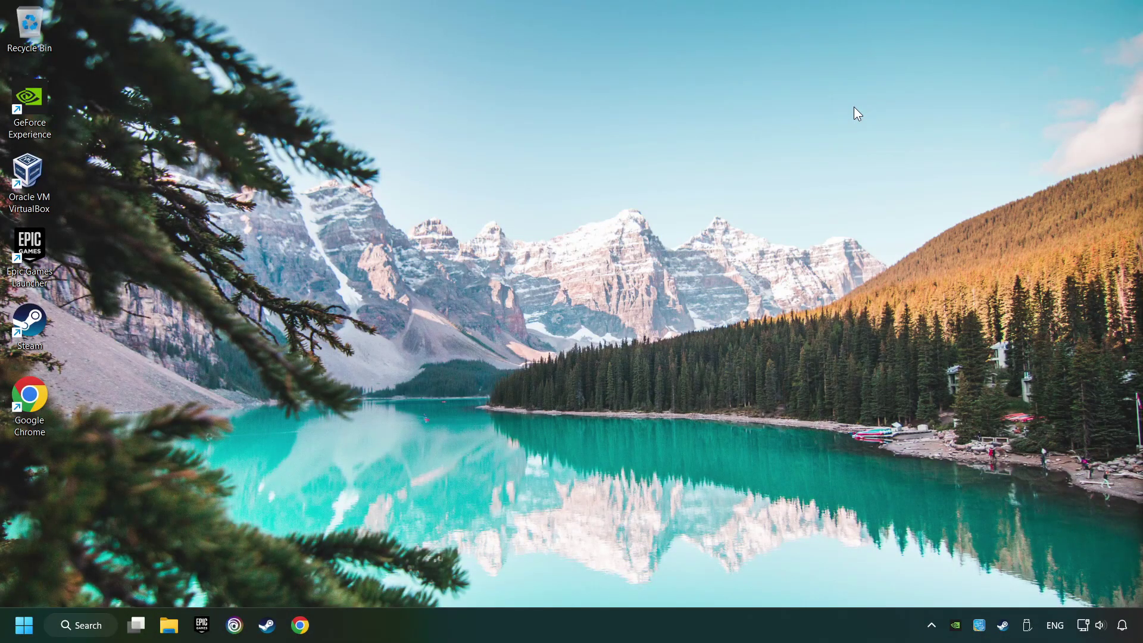
{"action": "left_click", "coordinate": [104, 625]}
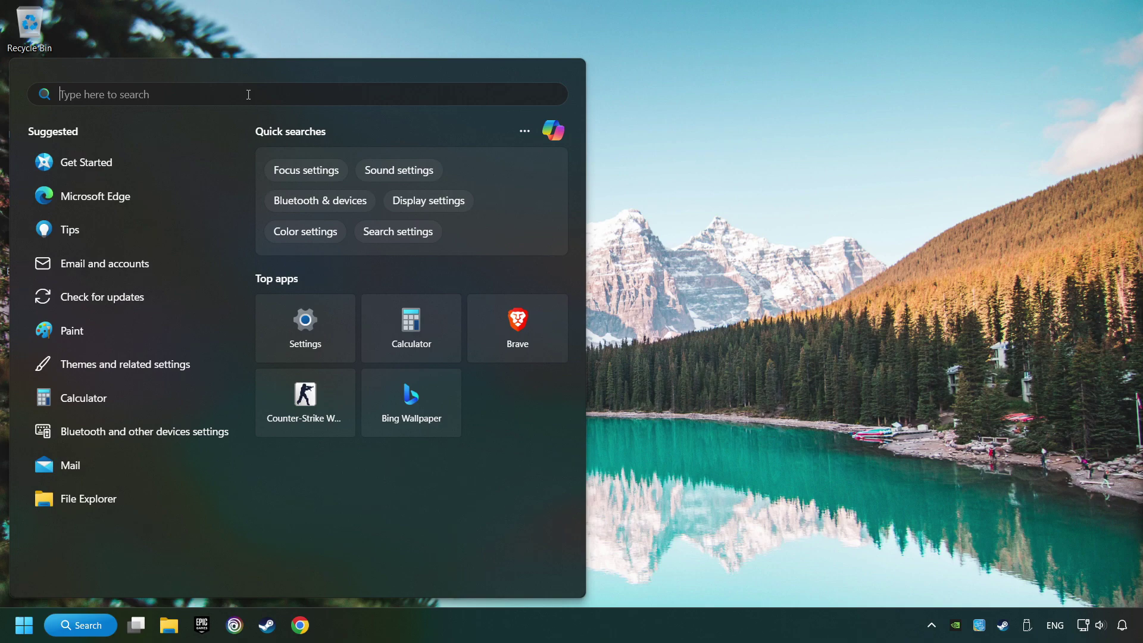
{"action": "type", "text": "win64ndows s"}
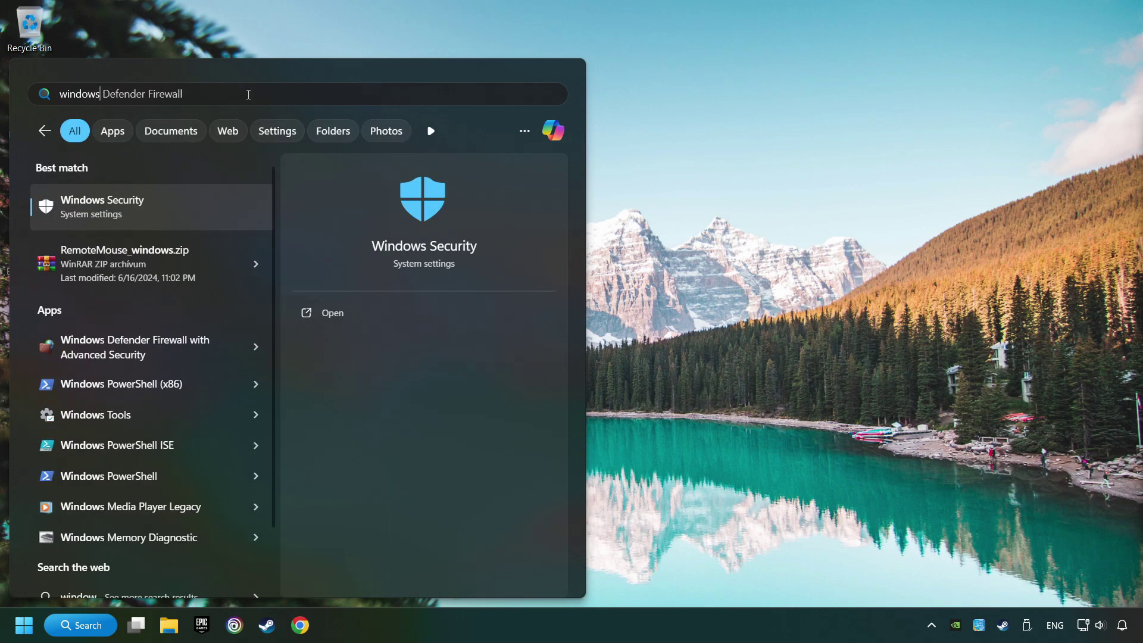
{"action": "type", "text": "ecurit"}
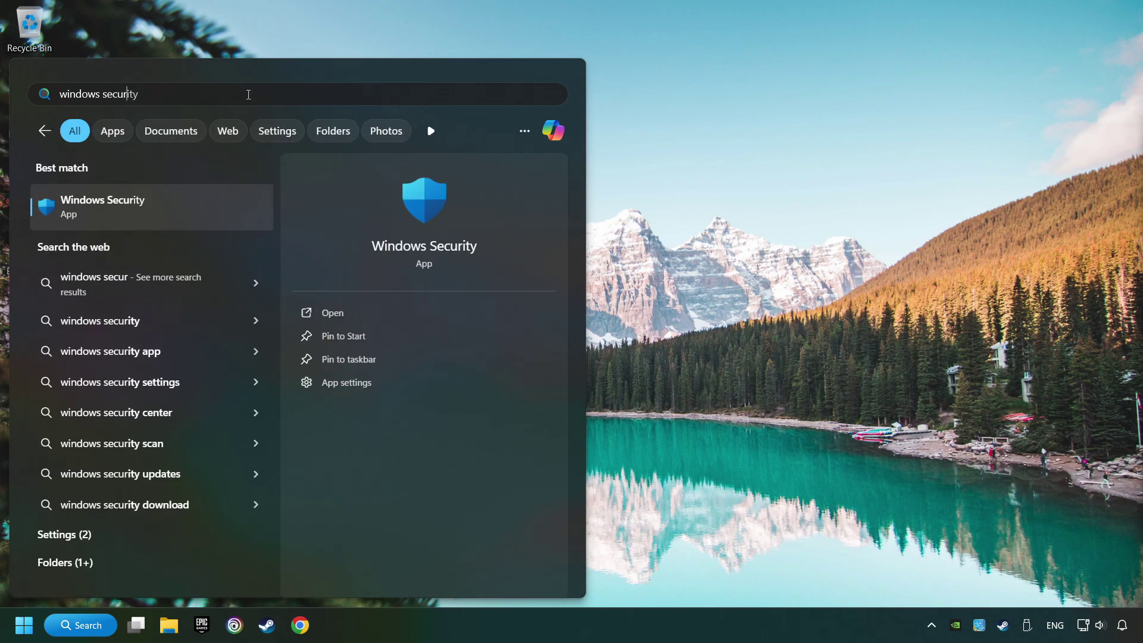
{"action": "type", "text": "y"}
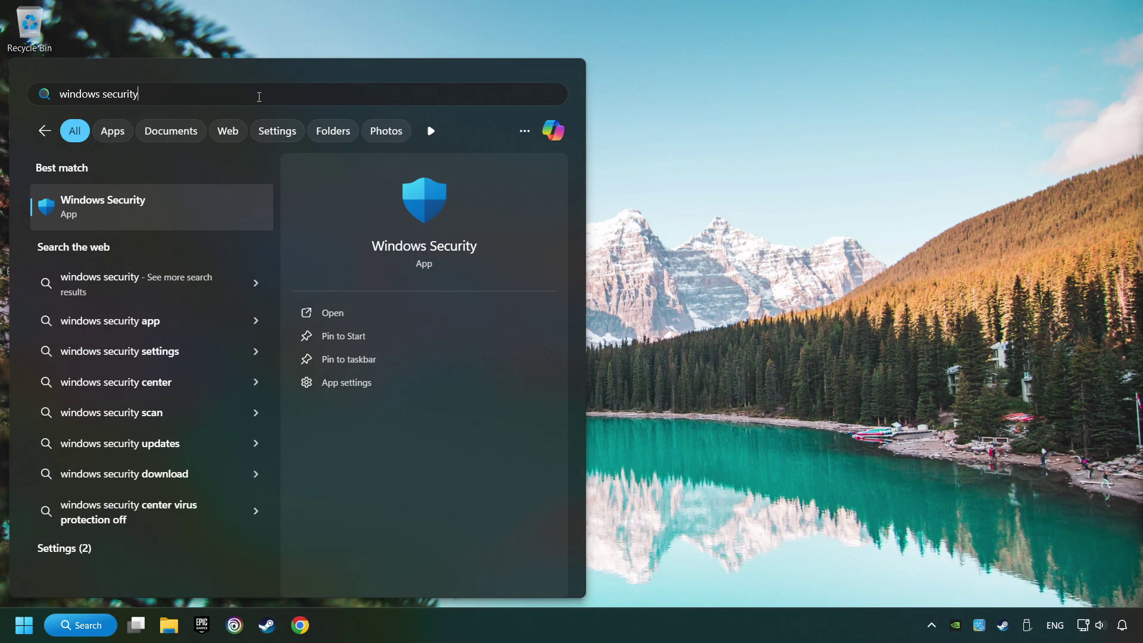
{"action": "left_click", "coordinate": [223, 205]}
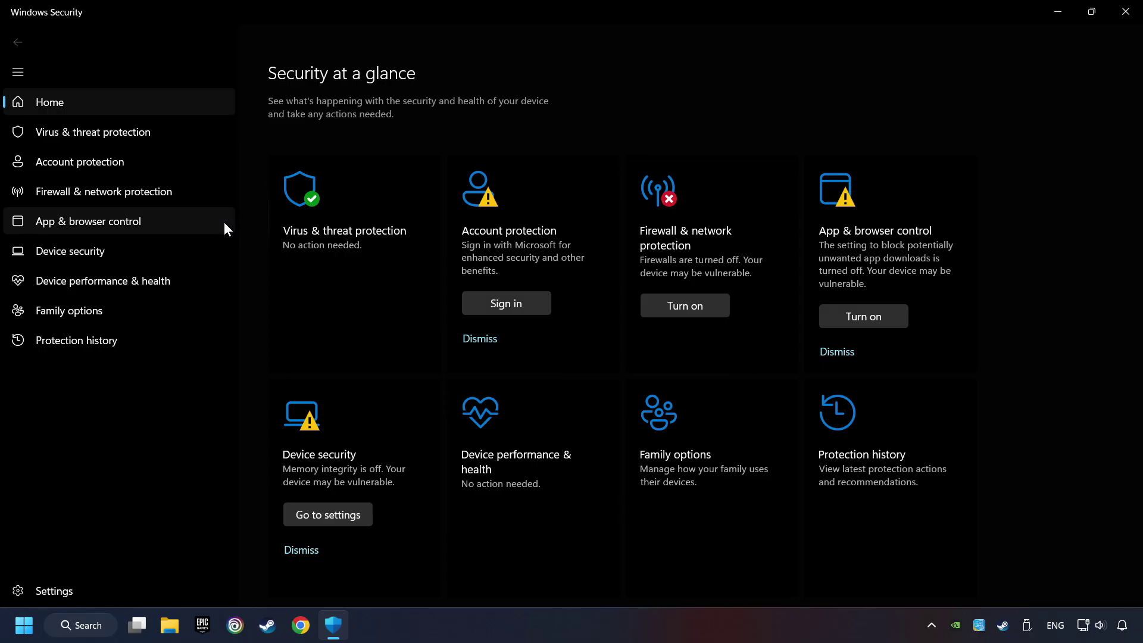
{"action": "left_click", "coordinate": [370, 256]}
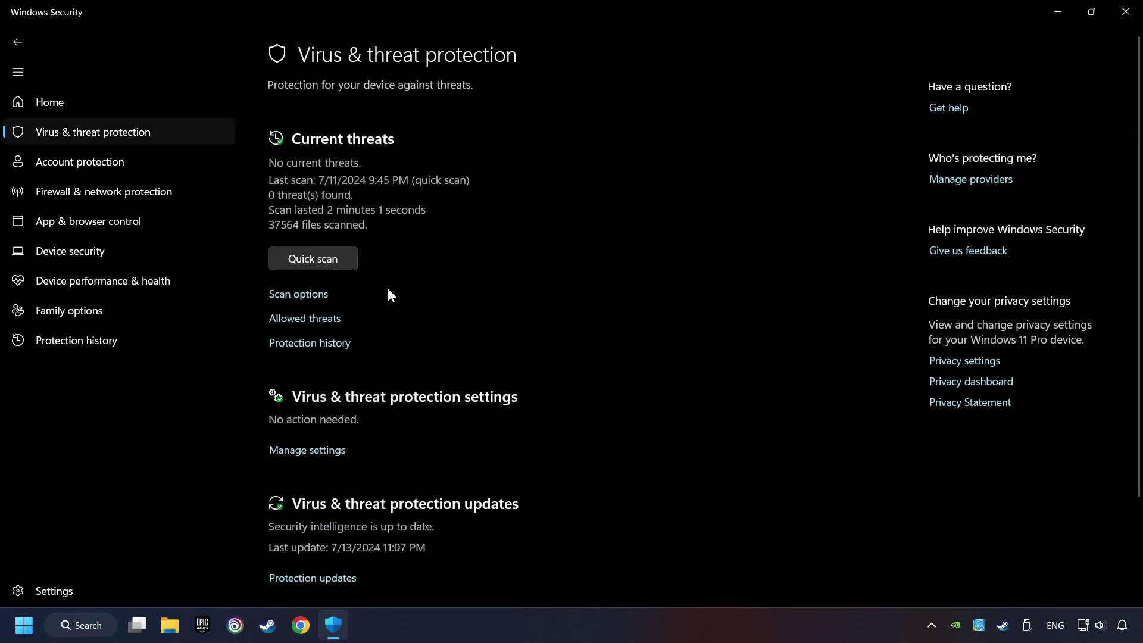
{"action": "scroll", "coordinate": [387, 292], "scroll_direction": "down", "scroll_amount": 3}
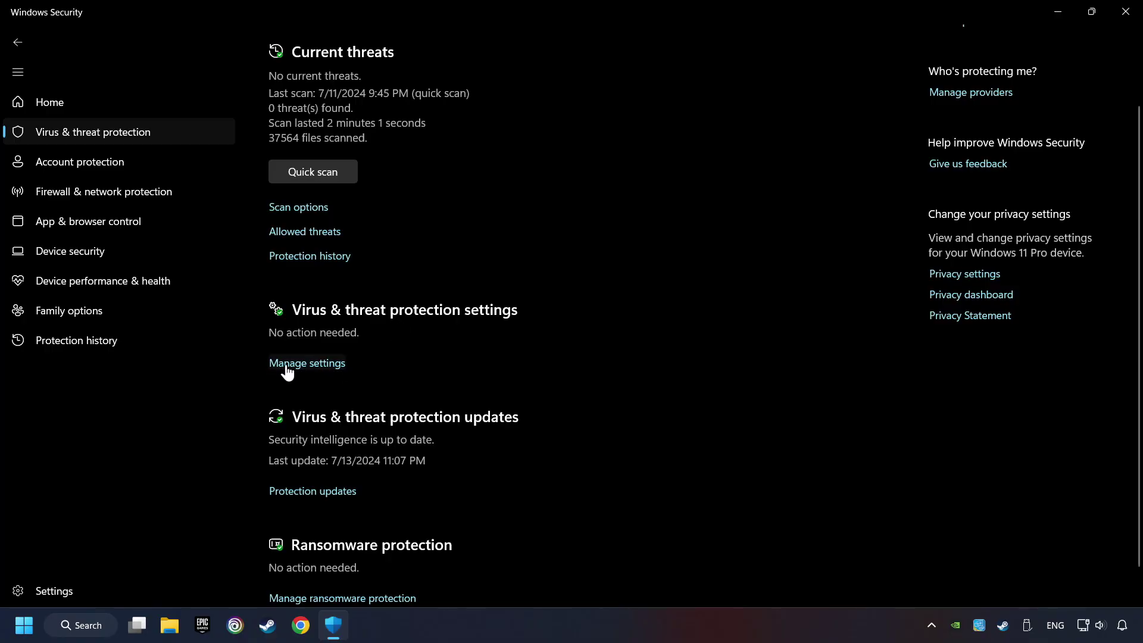
{"action": "left_click", "coordinate": [333, 366]}
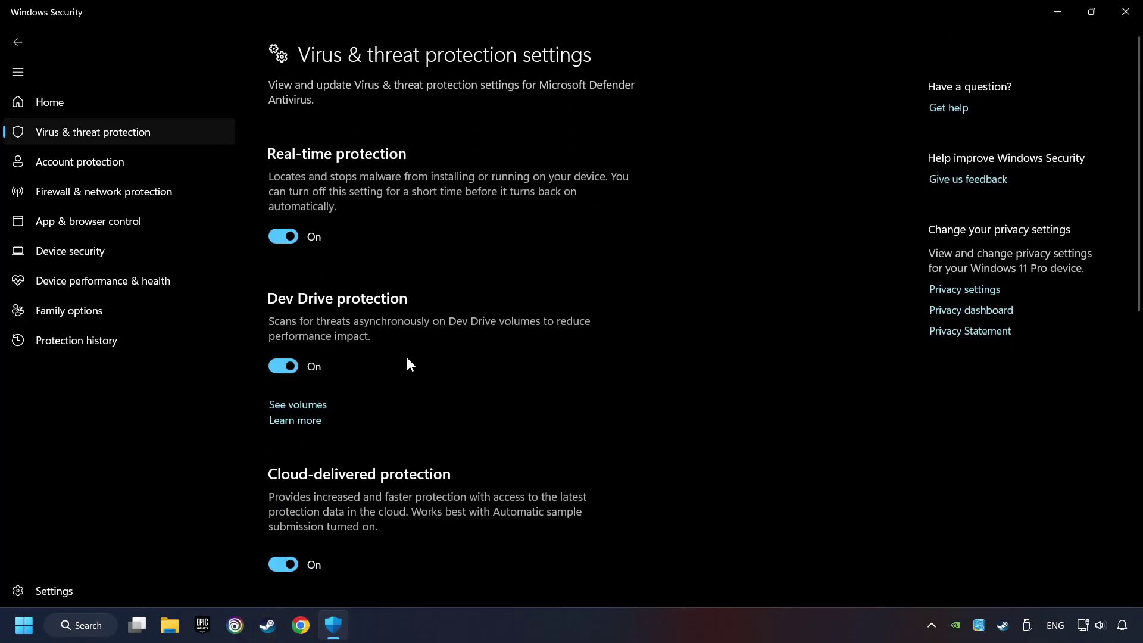
{"action": "scroll", "coordinate": [411, 362], "scroll_direction": "down", "scroll_amount": 10}
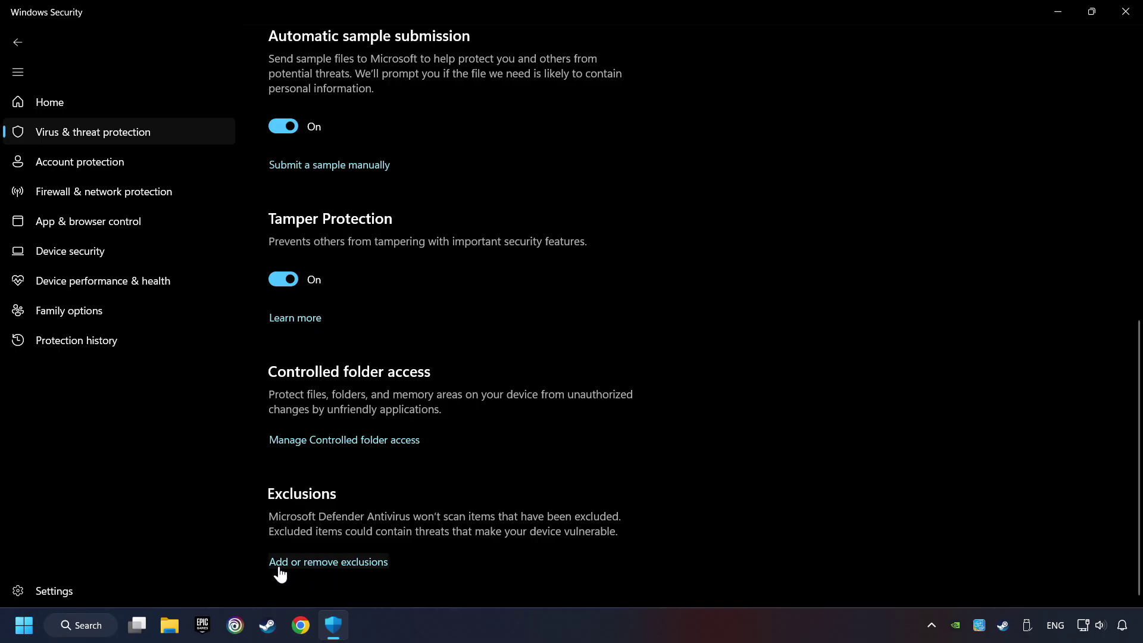
{"action": "left_click", "coordinate": [344, 562]}
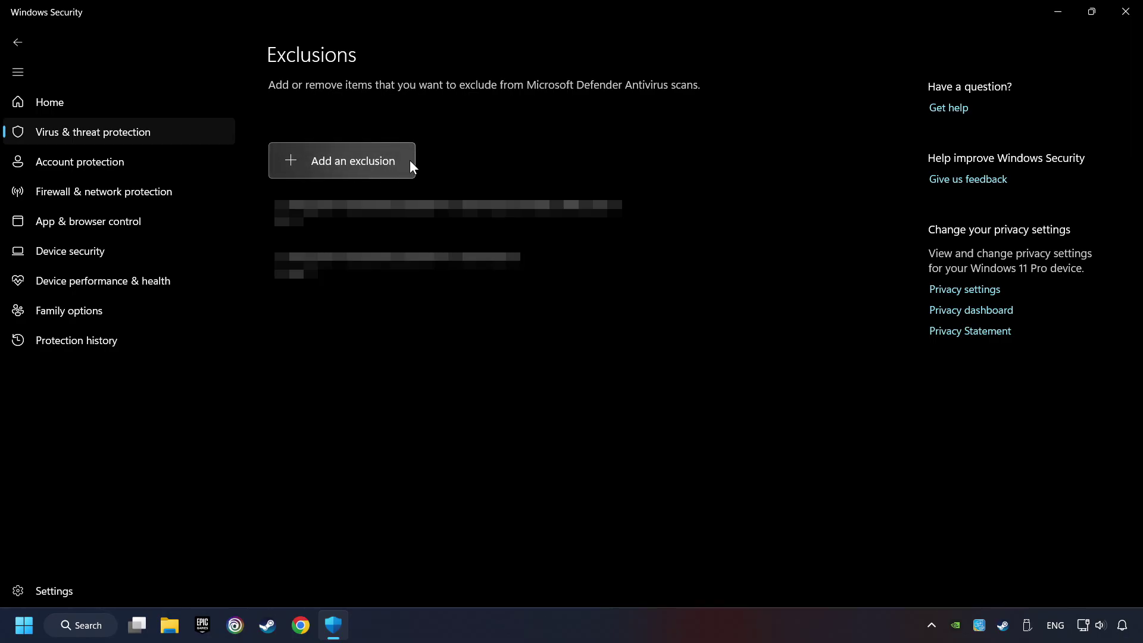
{"action": "left_click", "coordinate": [1123, 13]}
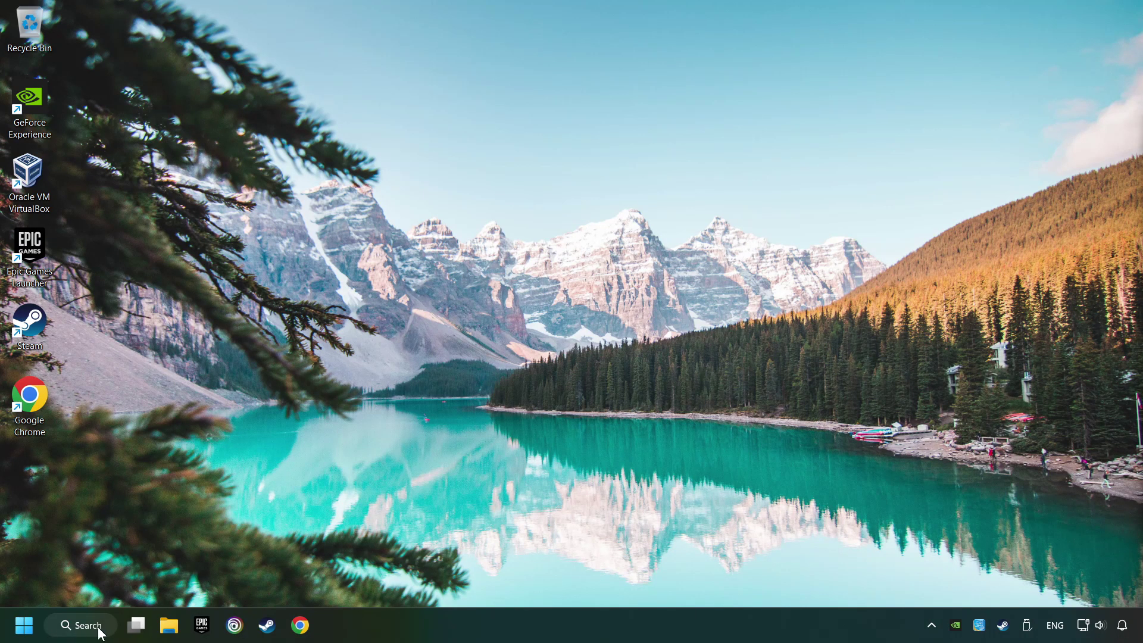
- Open the firewall's allowed apps list via a 'firewall' search and unlock it for editing
{"action": "left_click", "coordinate": [71, 624]}
{"action": "type", "text": "firewall"}
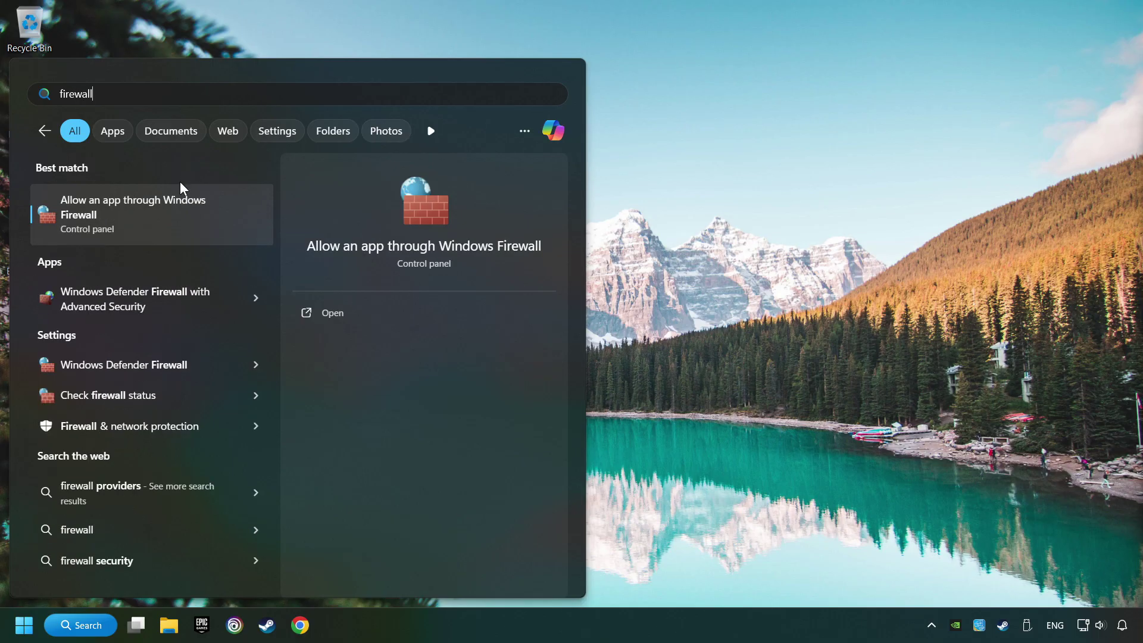
{"action": "left_click", "coordinate": [223, 210]}
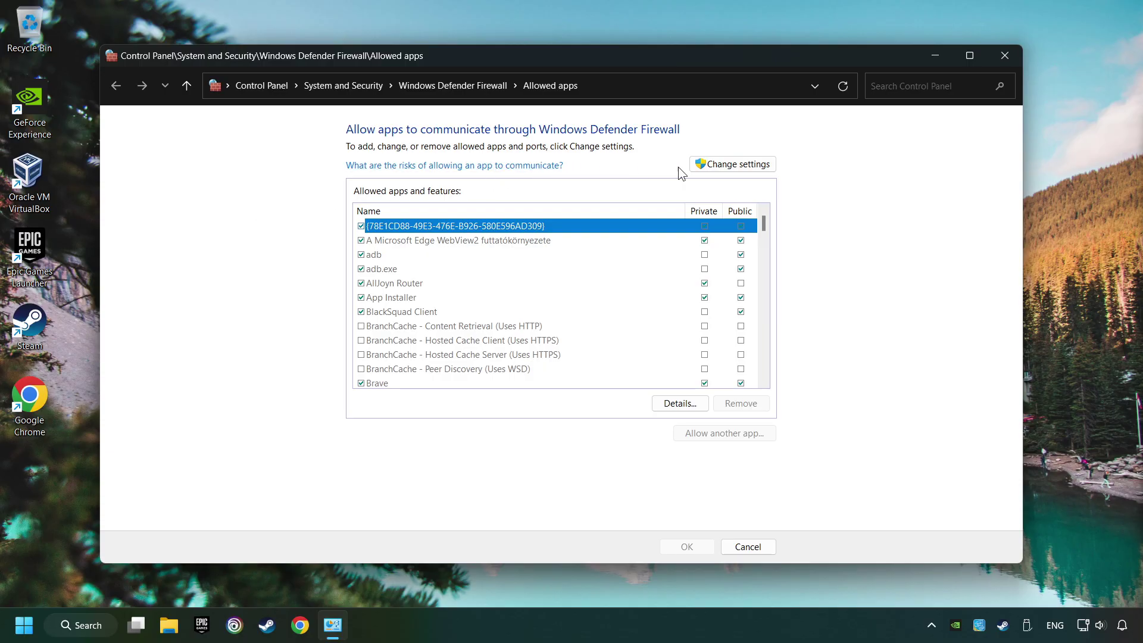
{"action": "left_click", "coordinate": [732, 166]}
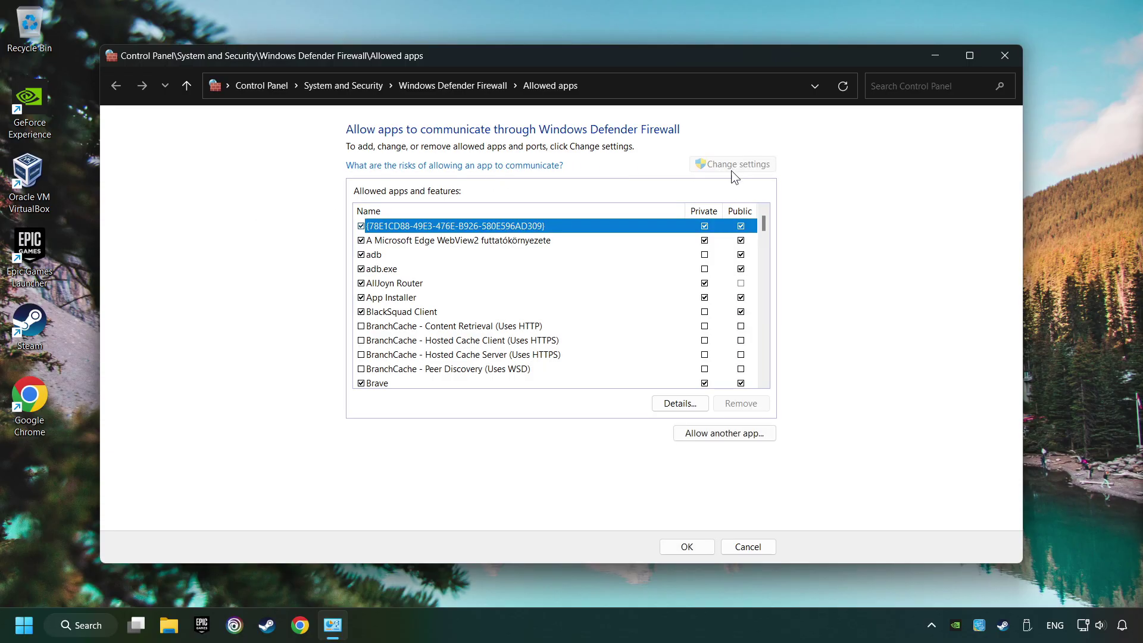
- Tick Public for GAME.exe in the allowed apps list and save with OK
{"action": "scroll", "coordinate": [540, 283], "scroll_direction": "down", "scroll_amount": 20}
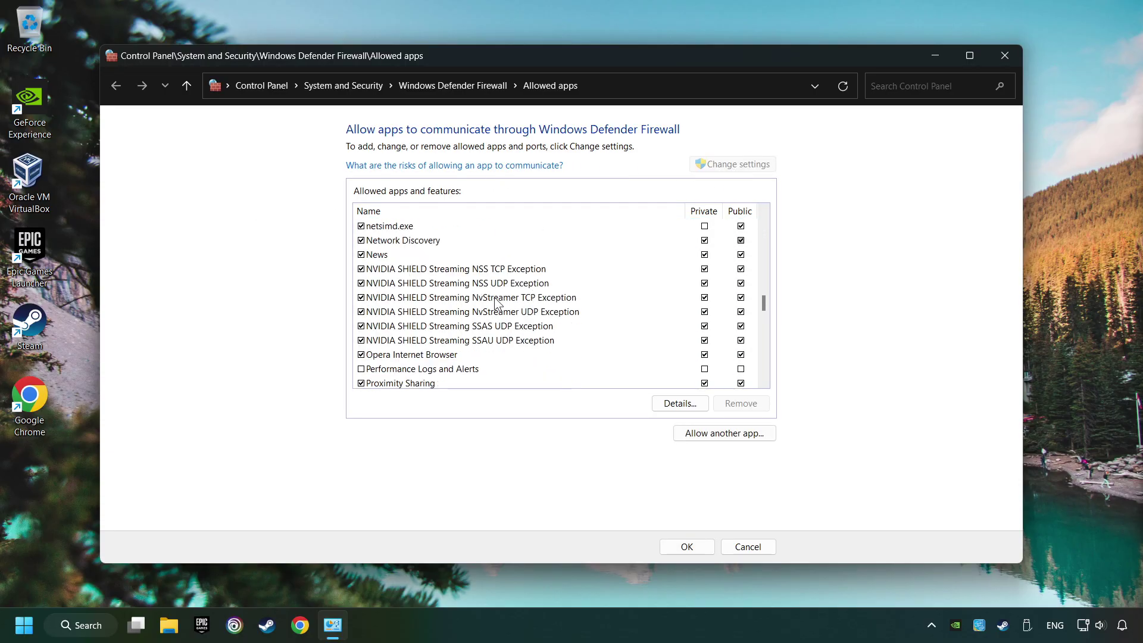
{"action": "scroll", "coordinate": [533, 291], "scroll_direction": "up", "scroll_amount": 10}
{"action": "scroll", "coordinate": [533, 290], "scroll_direction": "up", "scroll_amount": 12}
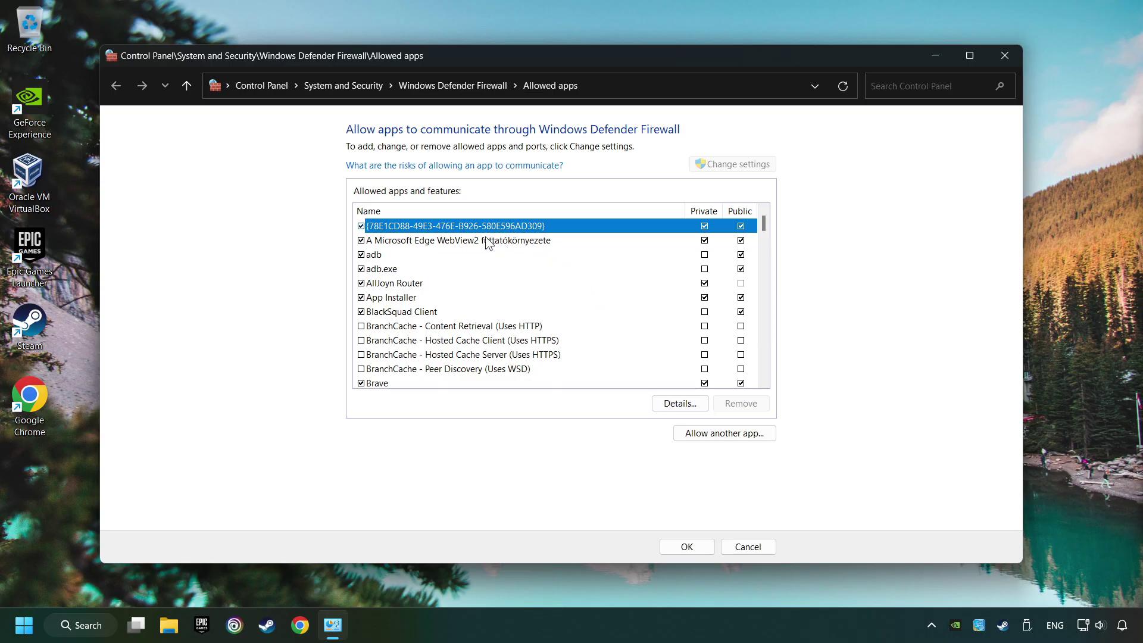
{"action": "scroll", "coordinate": [484, 241], "scroll_direction": "down", "scroll_amount": 10}
{"action": "left_click", "coordinate": [474, 240]}
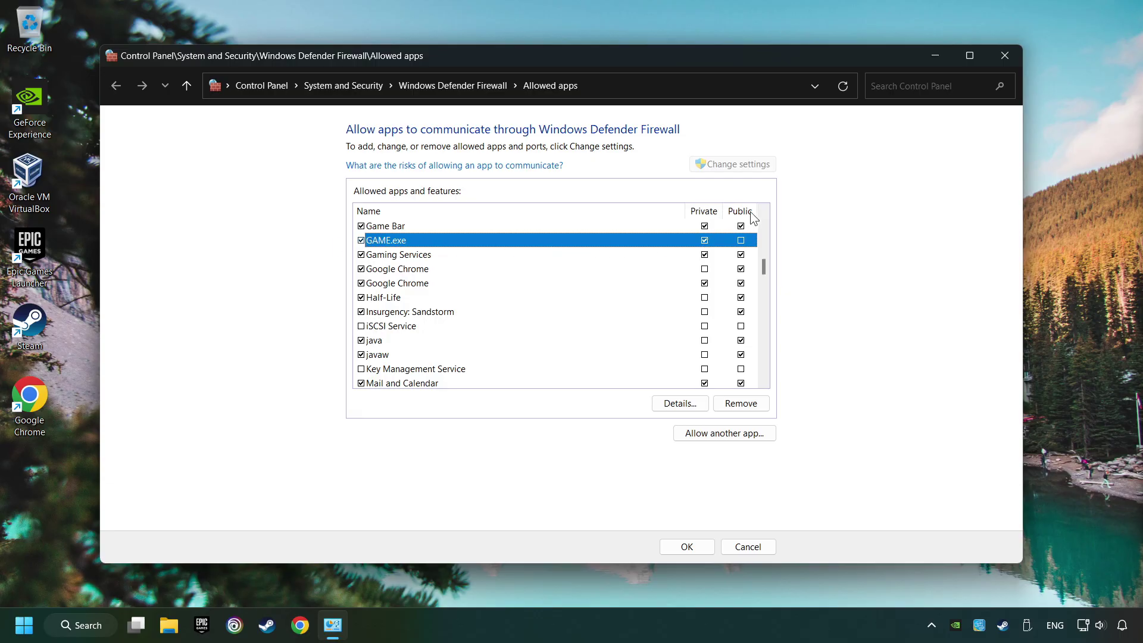
{"action": "left_click", "coordinate": [740, 240]}
{"action": "left_click", "coordinate": [687, 546]}
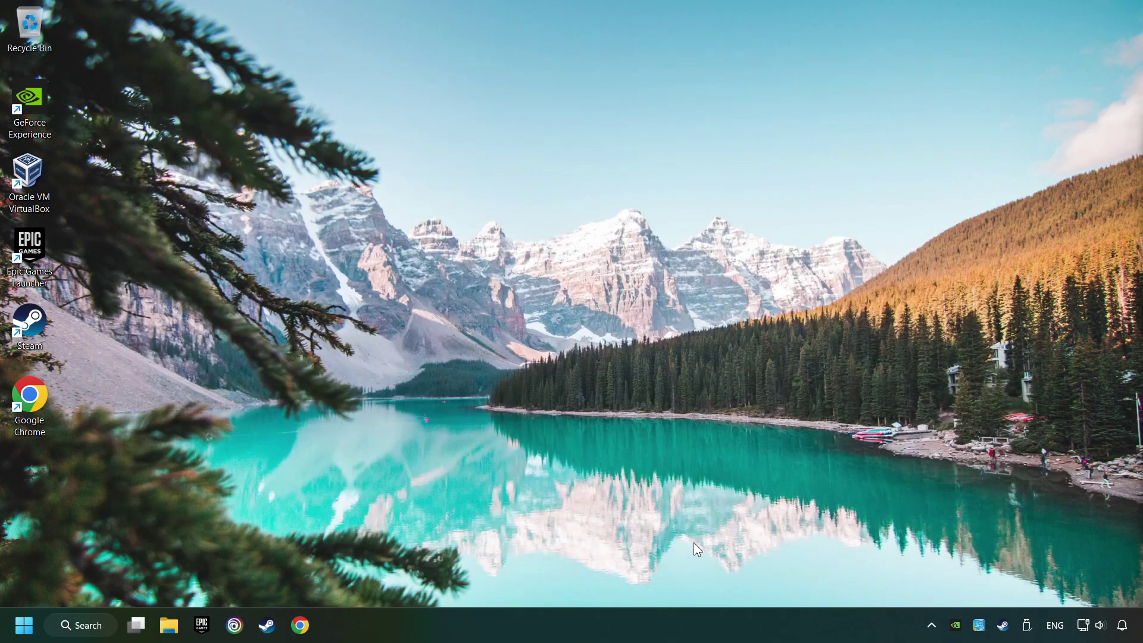
- Open Command Prompt as administrator and run sfc /scannow
{"action": "left_click", "coordinate": [83, 625]}
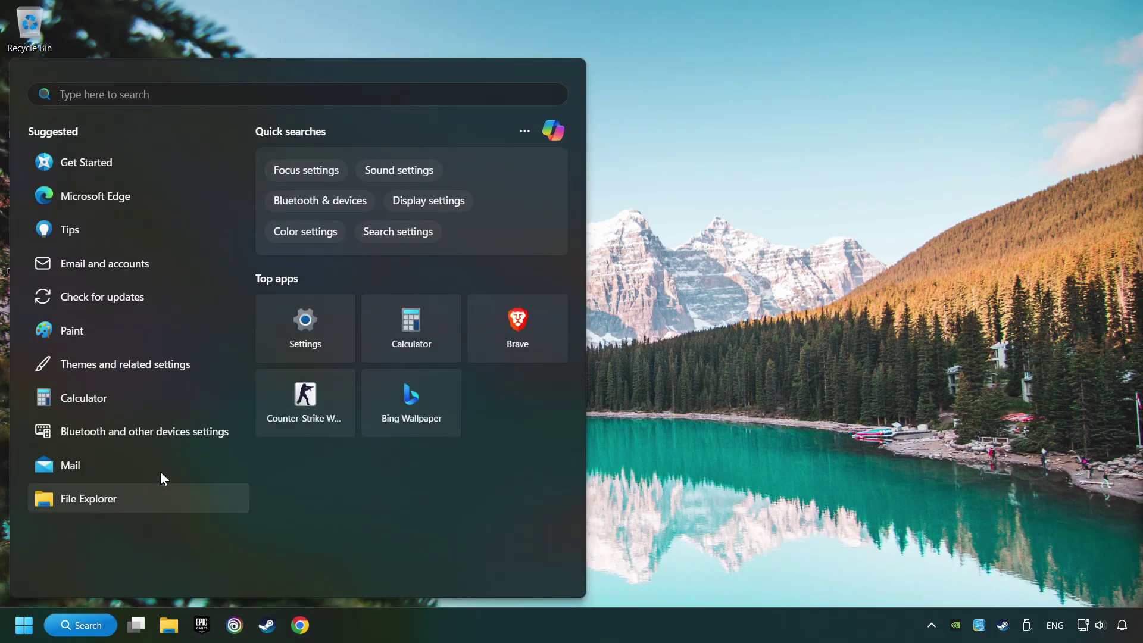
{"action": "type", "text": "cmd"}
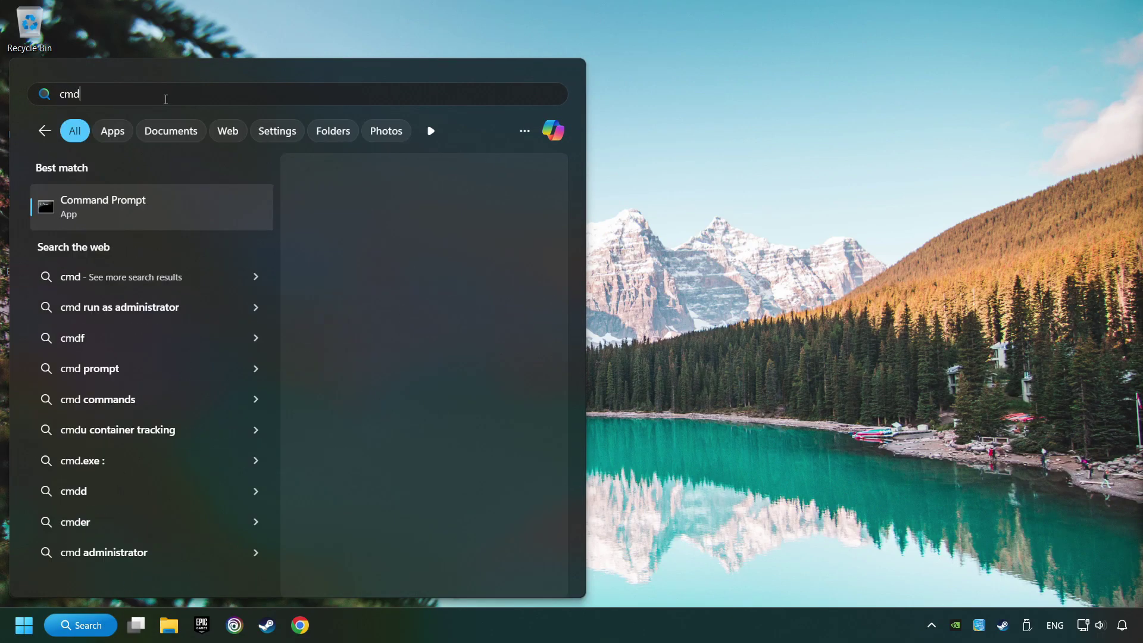
{"action": "right_click", "coordinate": [221, 207]}
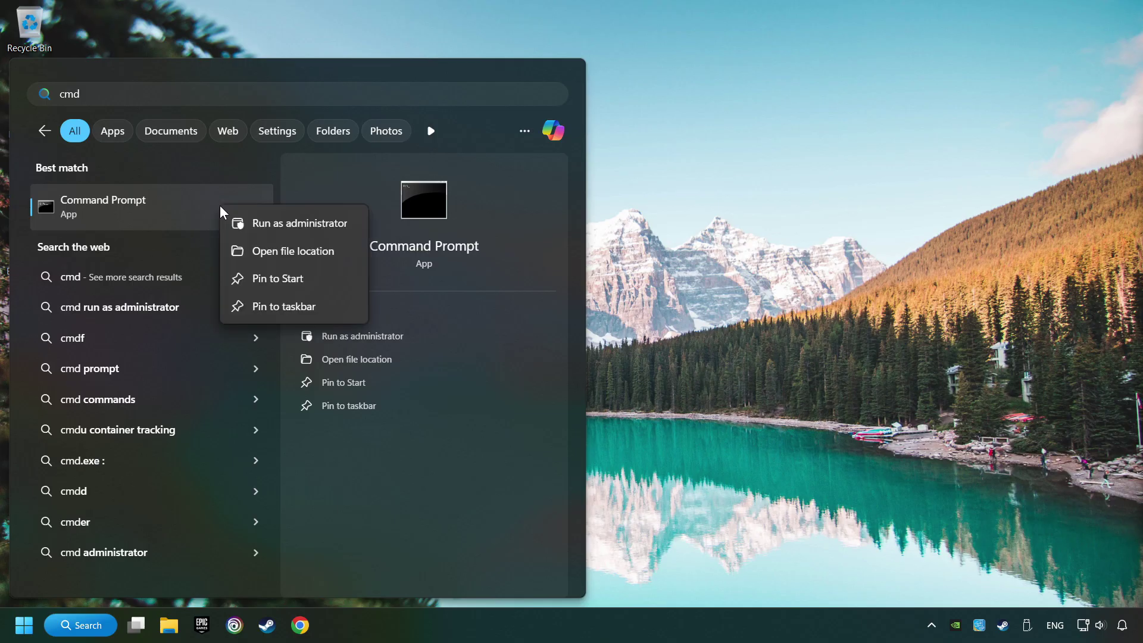
{"action": "left_click", "coordinate": [274, 229]}
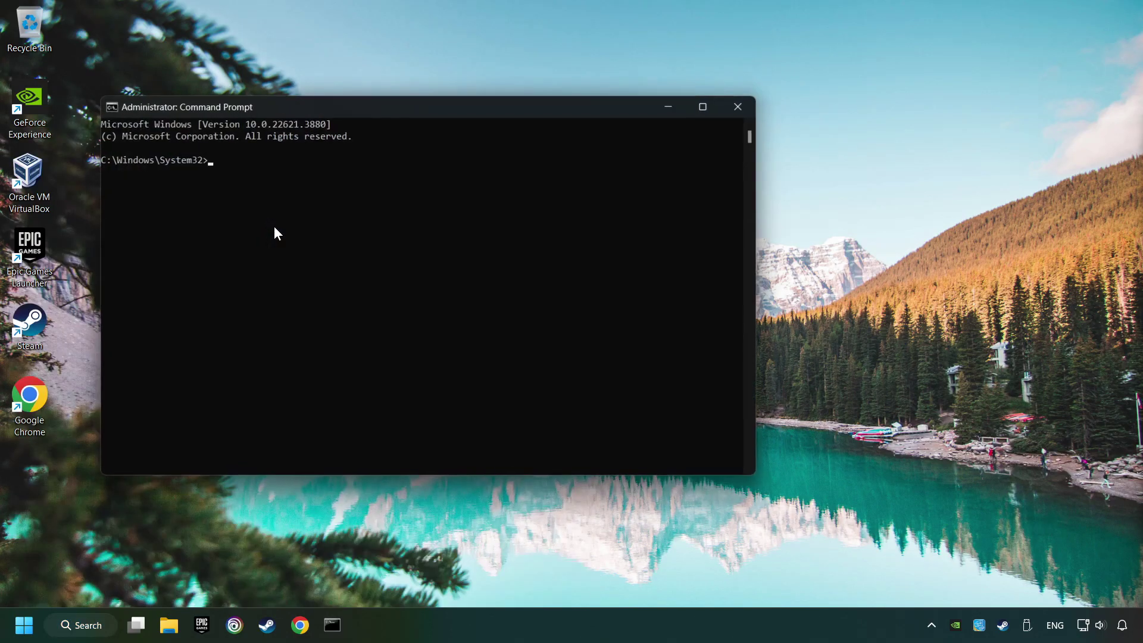
{"action": "left_click_drag", "start_coordinate": [308, 118], "coordinate": [425, 137]}
{"action": "type", "text": "sfc"}
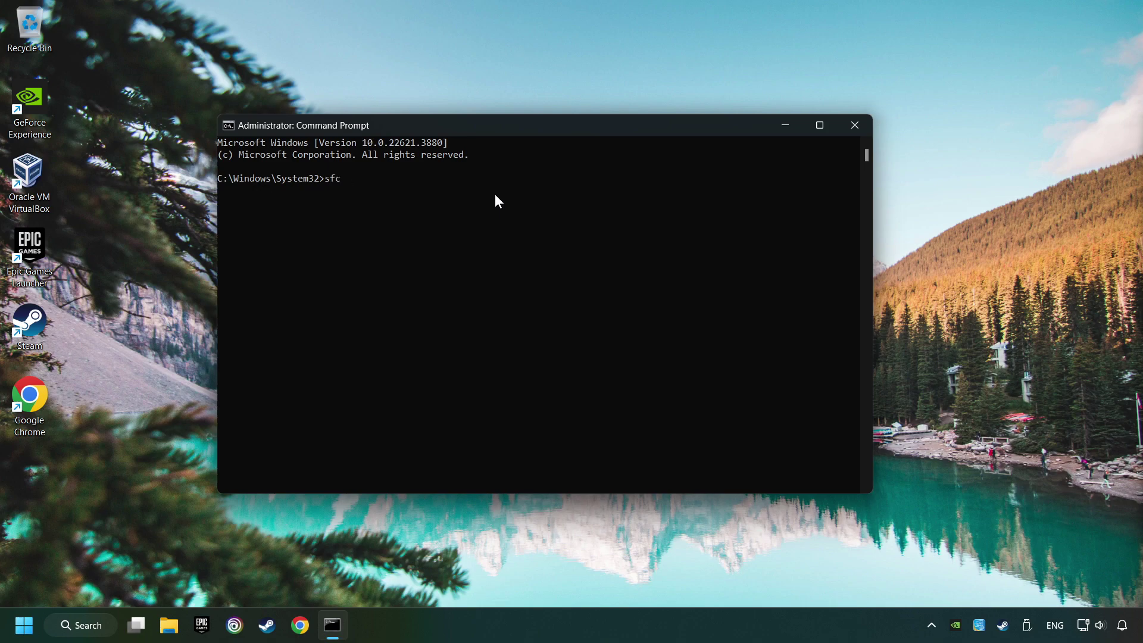
{"action": "type", "text": " /scannow"}
{"action": "key", "text": "Return"}
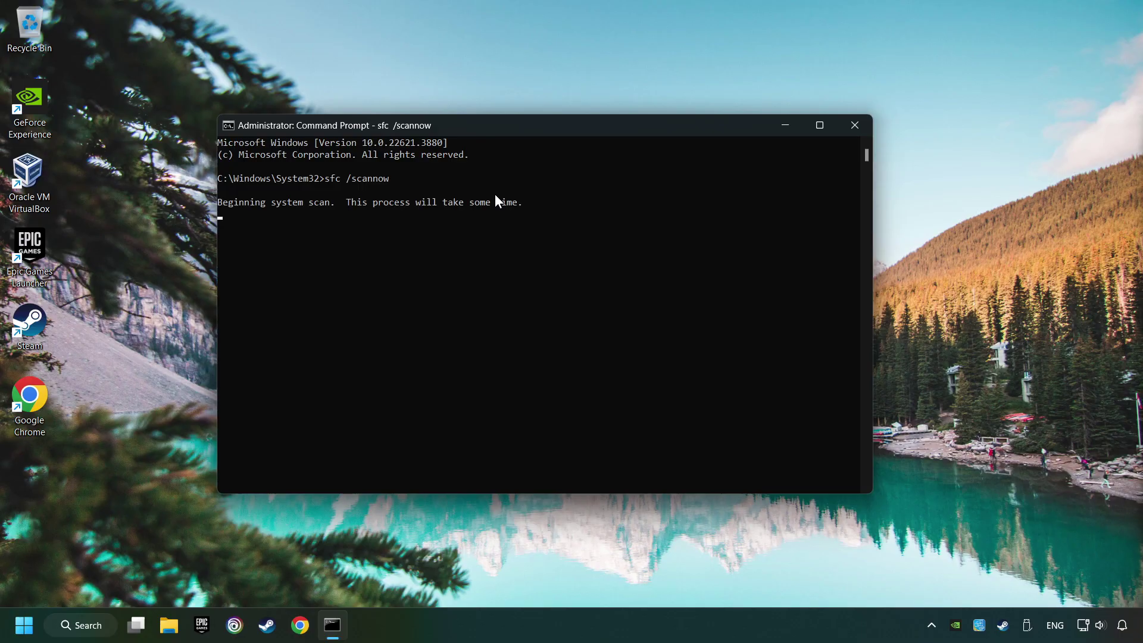